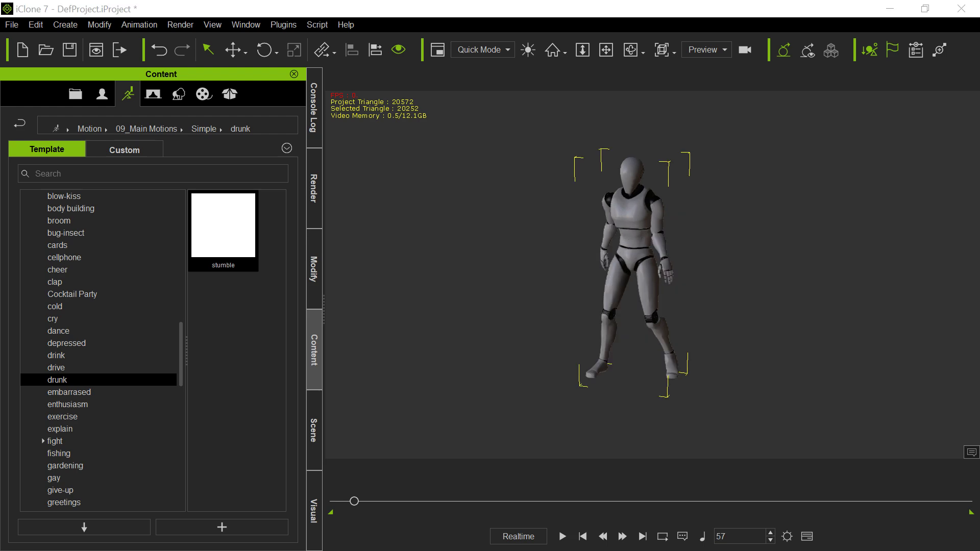
Undo the drunk motion so the dummy returns to T-pose, and rewind to frame 1
key(ctrl+z)
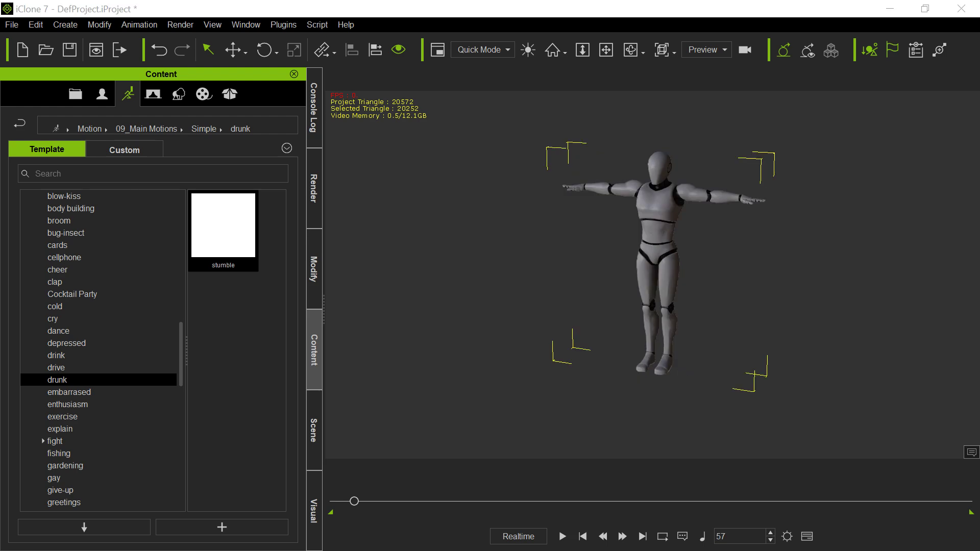
key(Home)
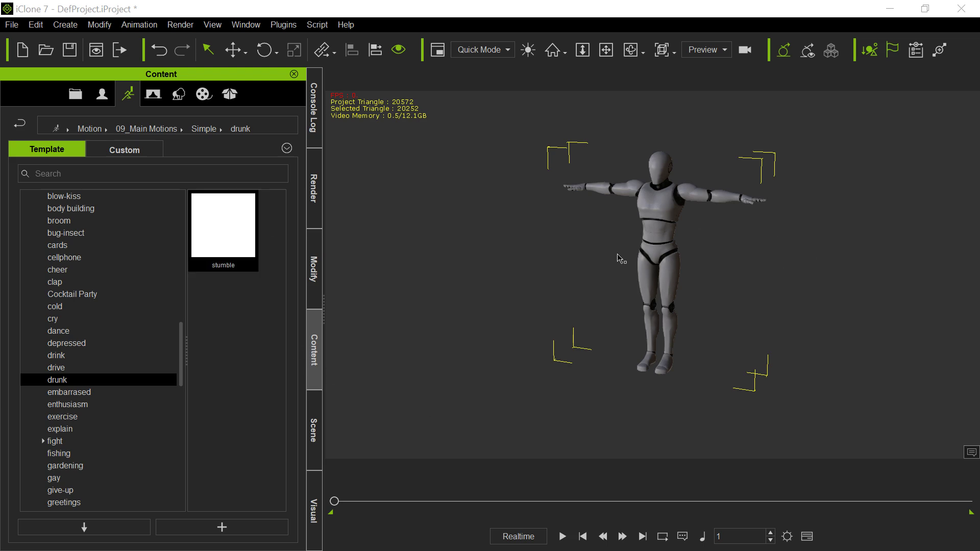
Apply the 'stumble' motion from the drunk folder to the dummy and scrub to preview it
double_click(208, 241)
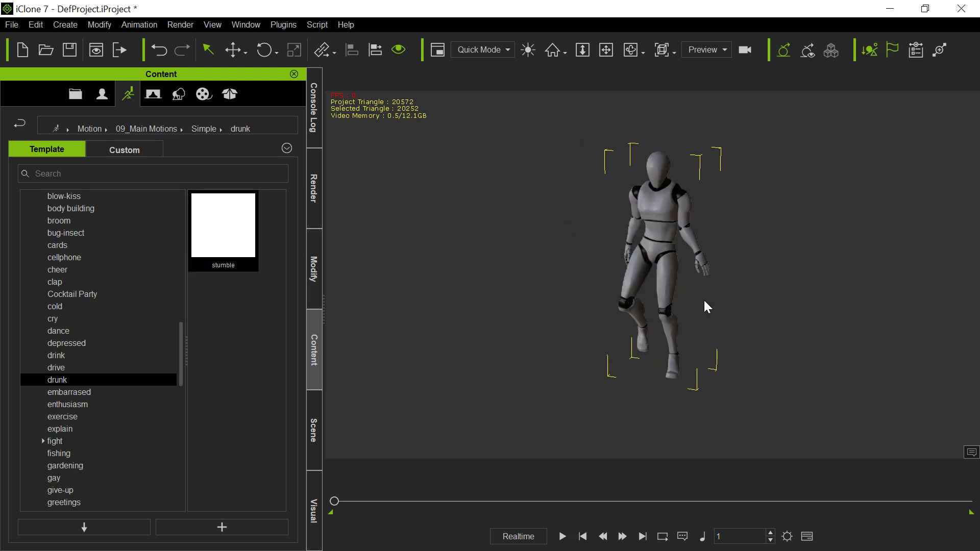
drag(335, 502, 301, 528)
Apply the 0_T-Pose from the 00_Pose folder to the dummy at frame 1
key(F3)
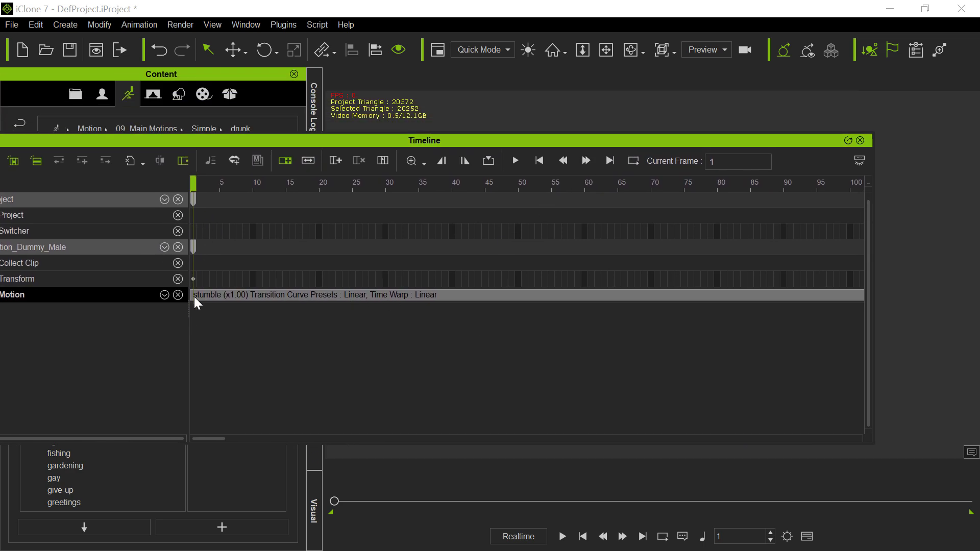
drag(264, 142, 196, 277)
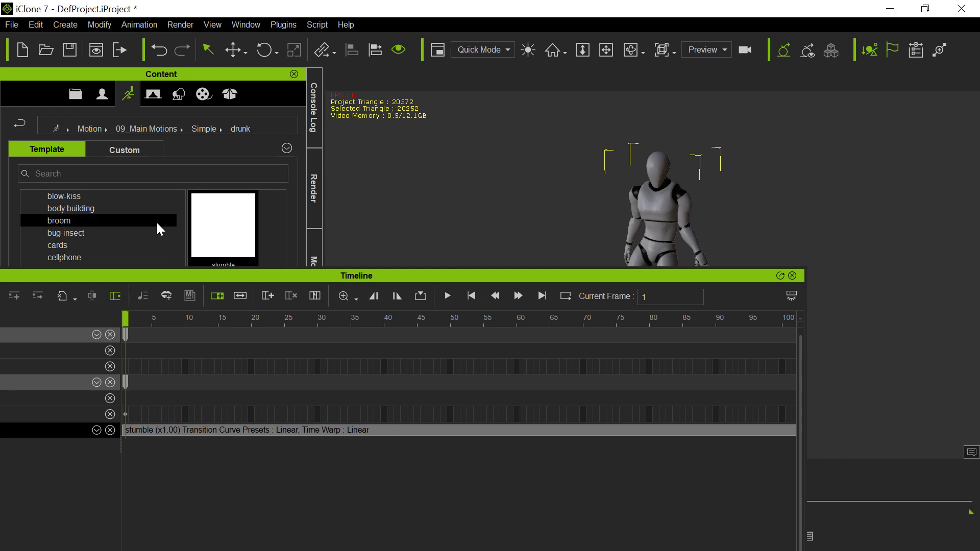
double_click(219, 271)
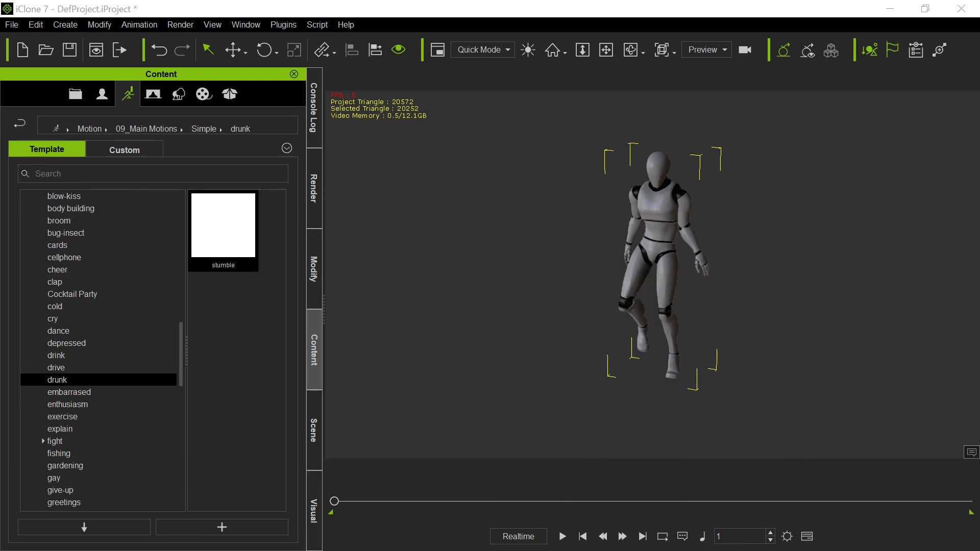
scroll(142, 237, up, 15)
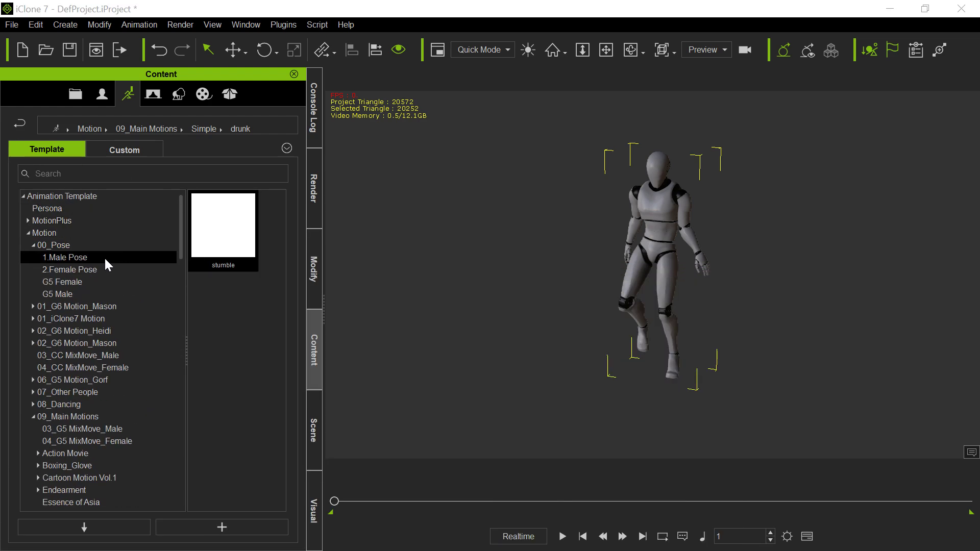
click(106, 244)
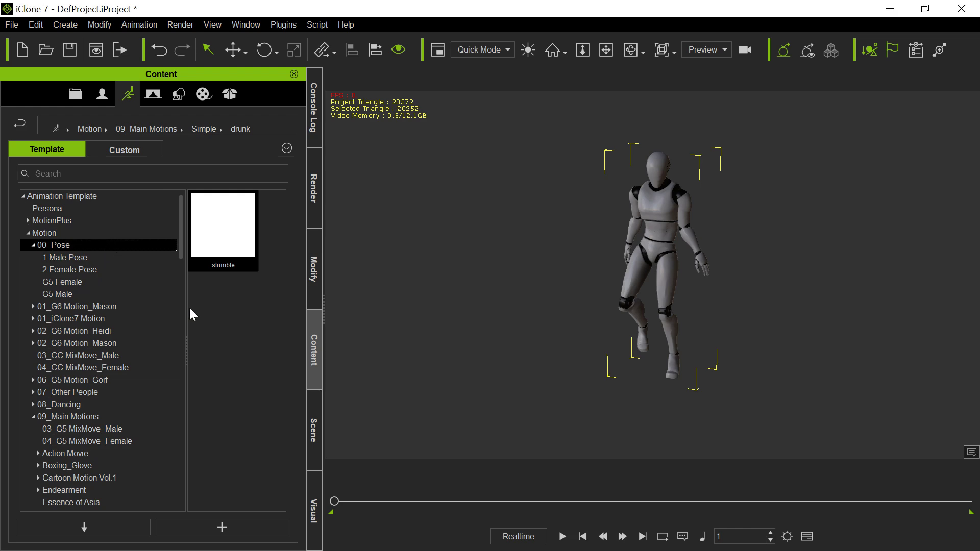
scroll(258, 368, down, 4)
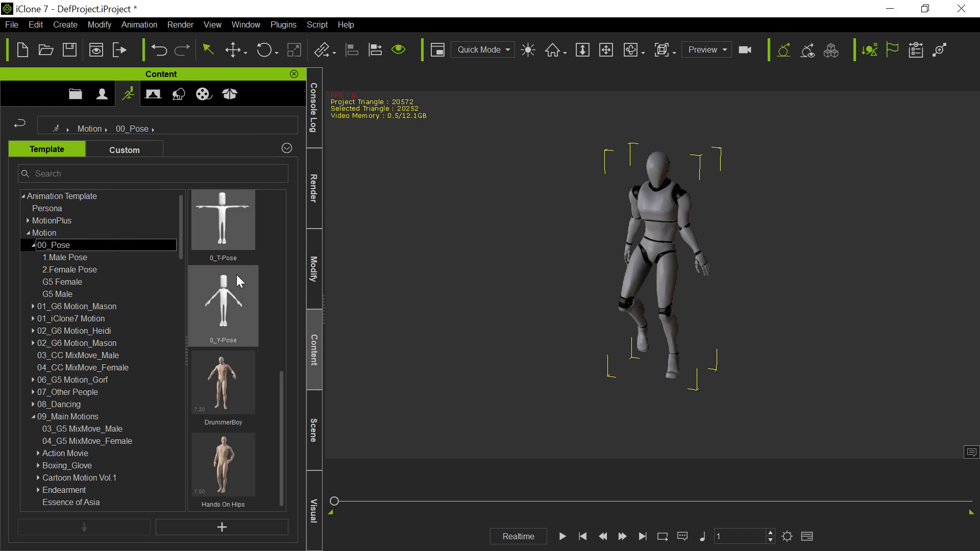
double_click(237, 241)
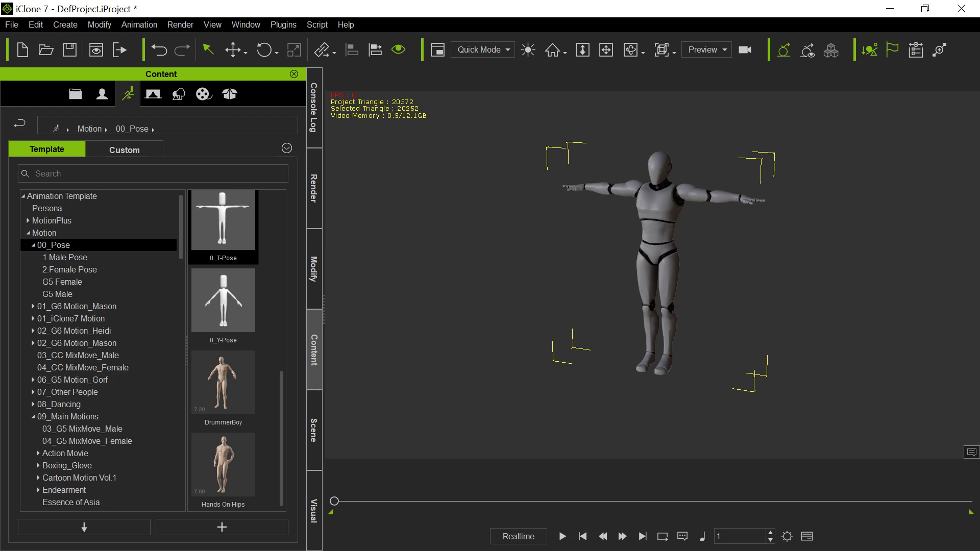
At frame 2, drag the stumble motion from the drunk collection onto the dummy
key(F3)
drag(561, 138, 661, 142)
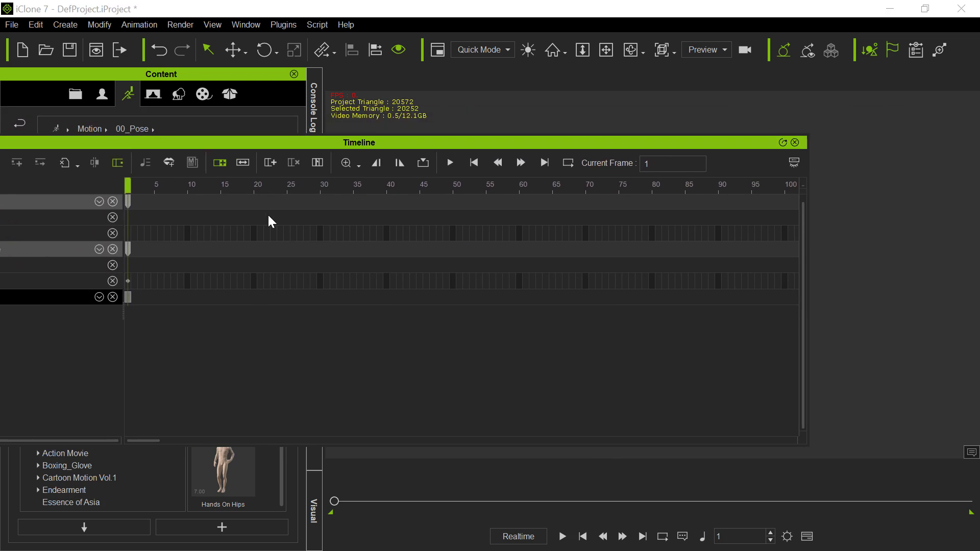
click(622, 536)
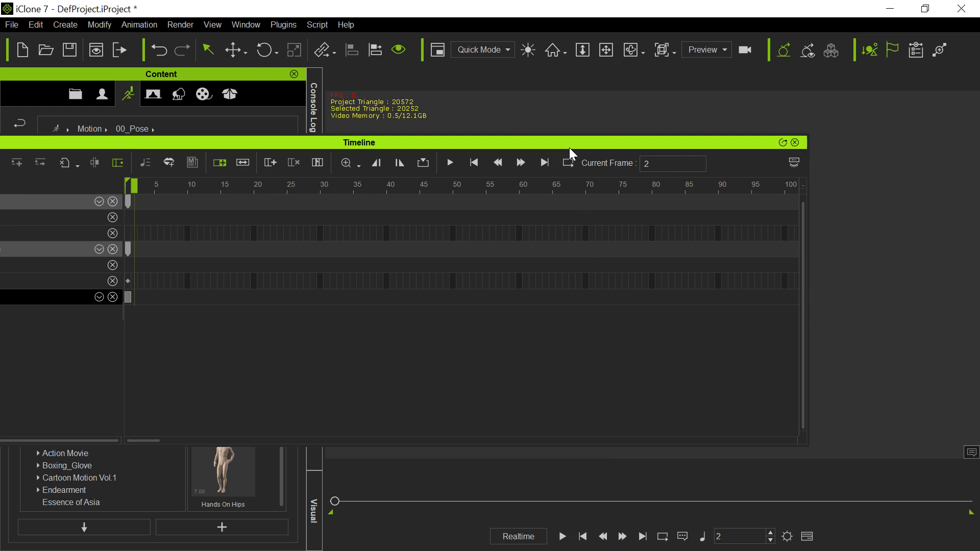
key(F3)
scroll(167, 339, down, 15)
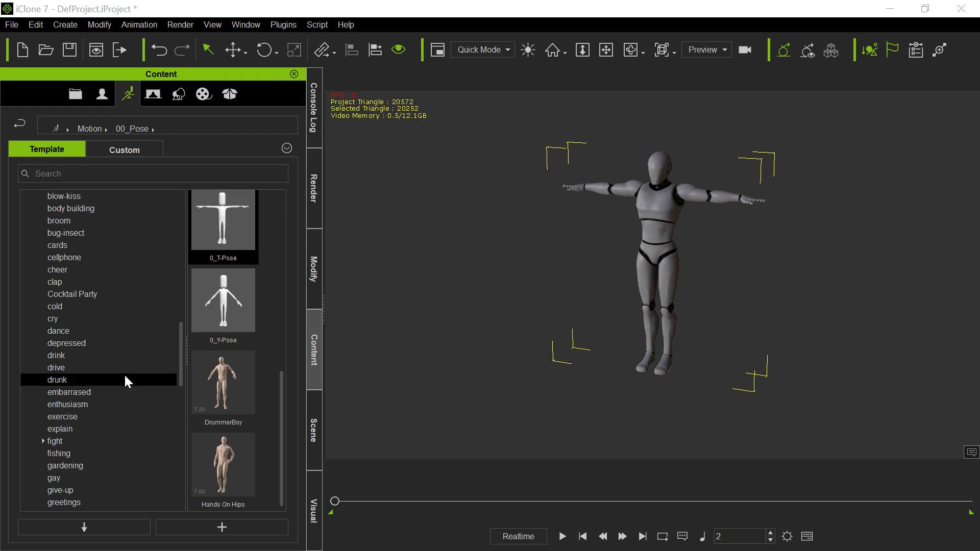
click(128, 381)
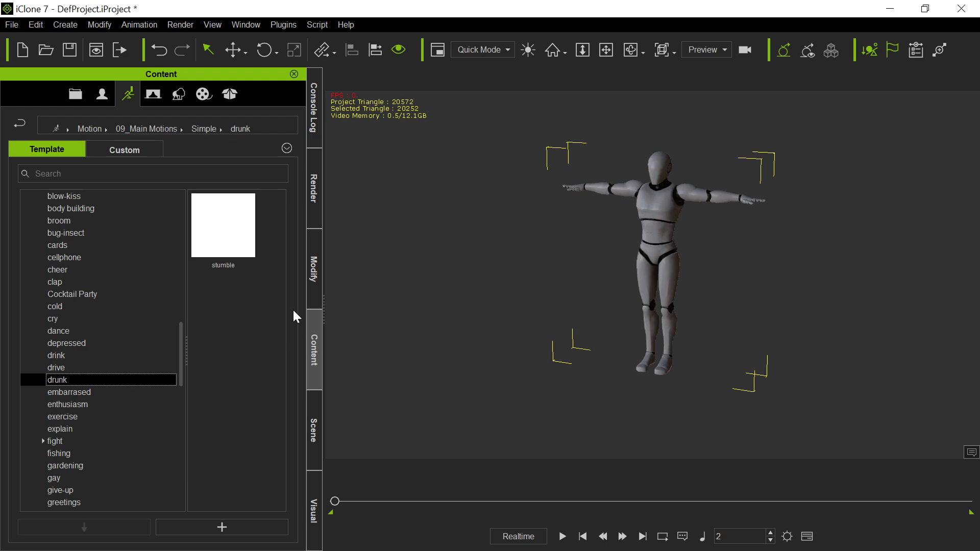
drag(223, 225, 633, 386)
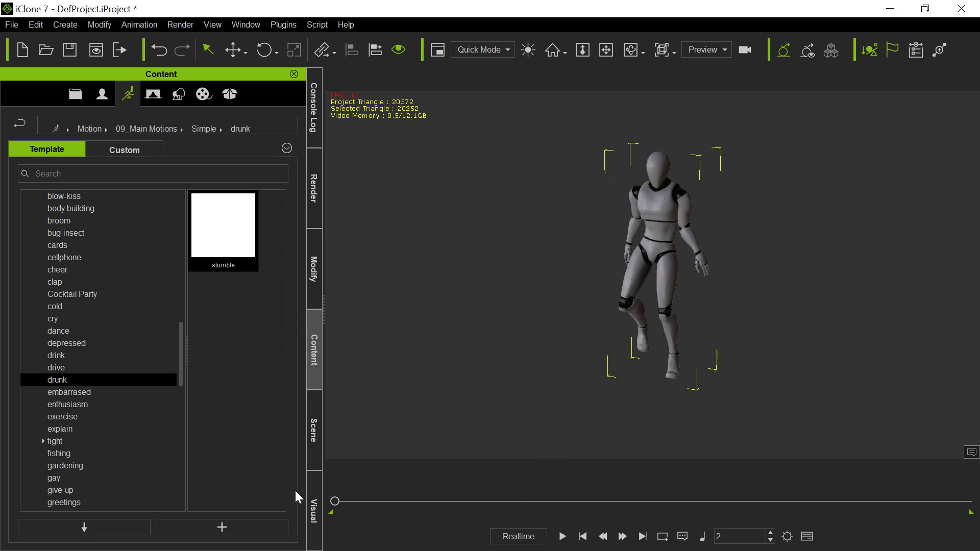
Play the T-pose-to-stumble animation from frame 1, stop, and rewind to frame 1
click(602, 536)
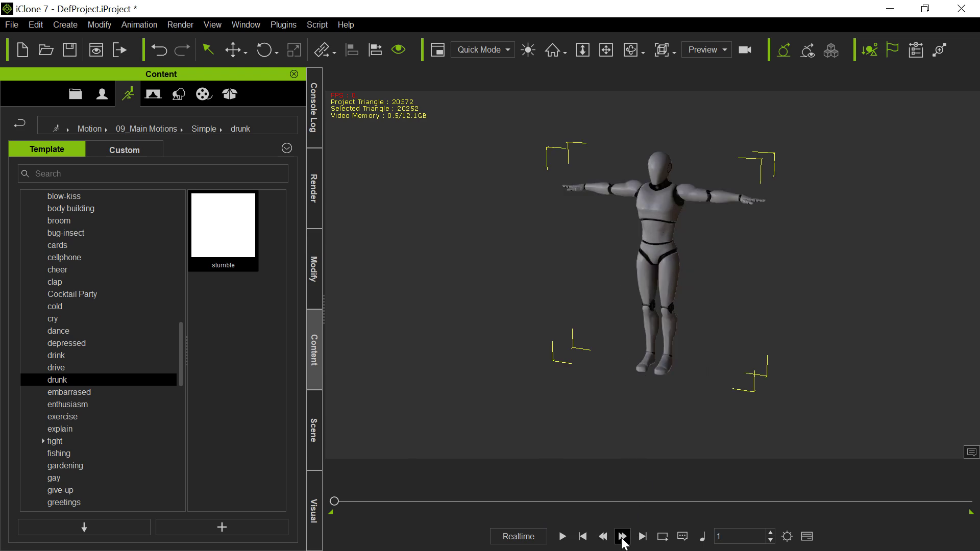
click(562, 536)
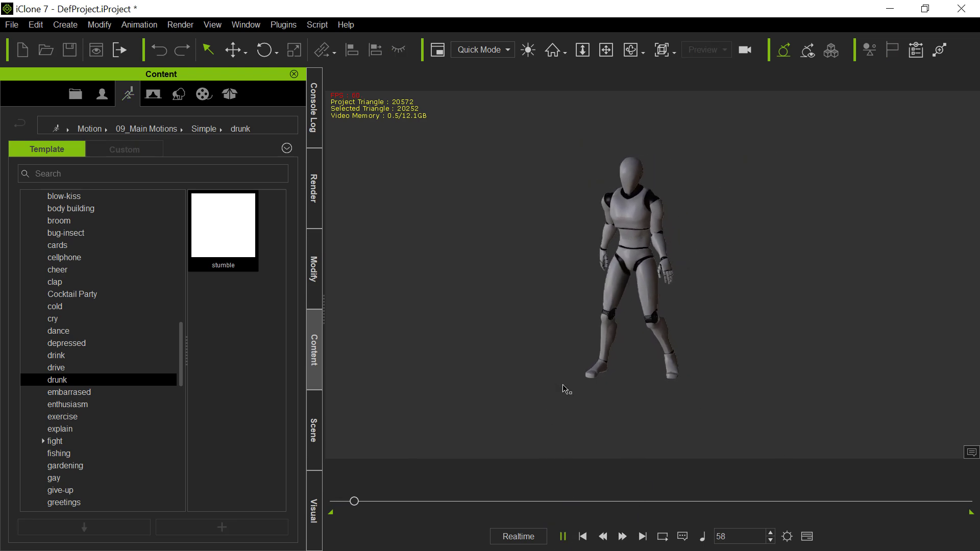
click(563, 535)
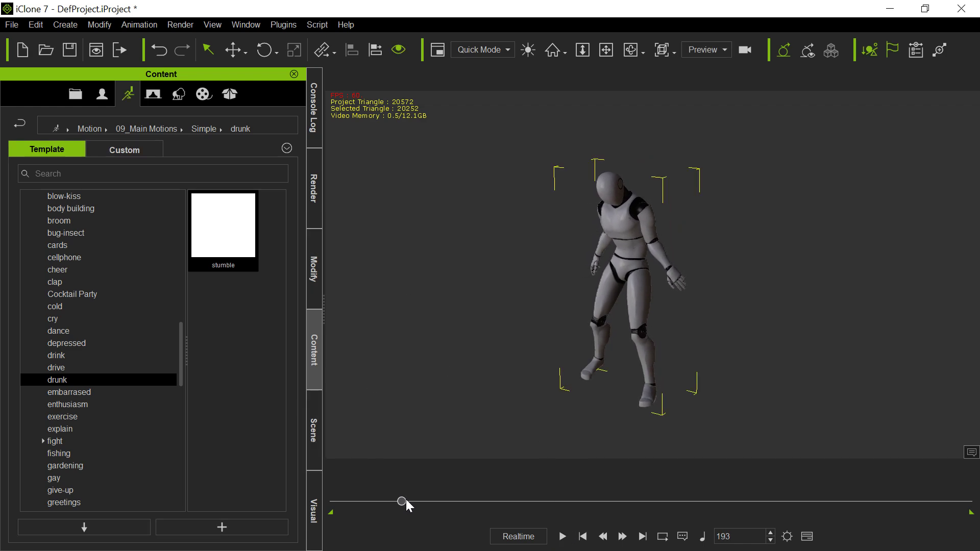
drag(402, 502, 317, 507)
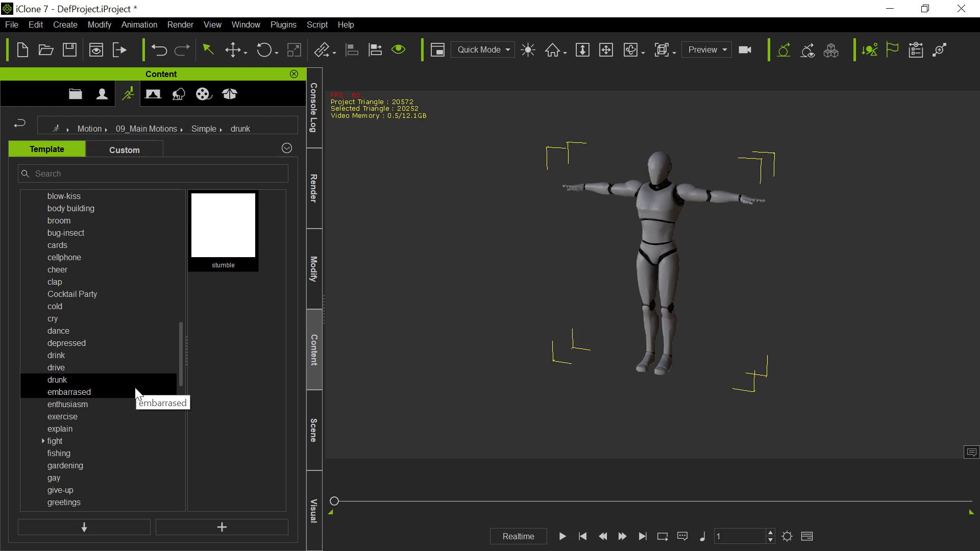
Scroll through the Content library, then bring up iClone's File menu
scroll(136, 397, up, 12)
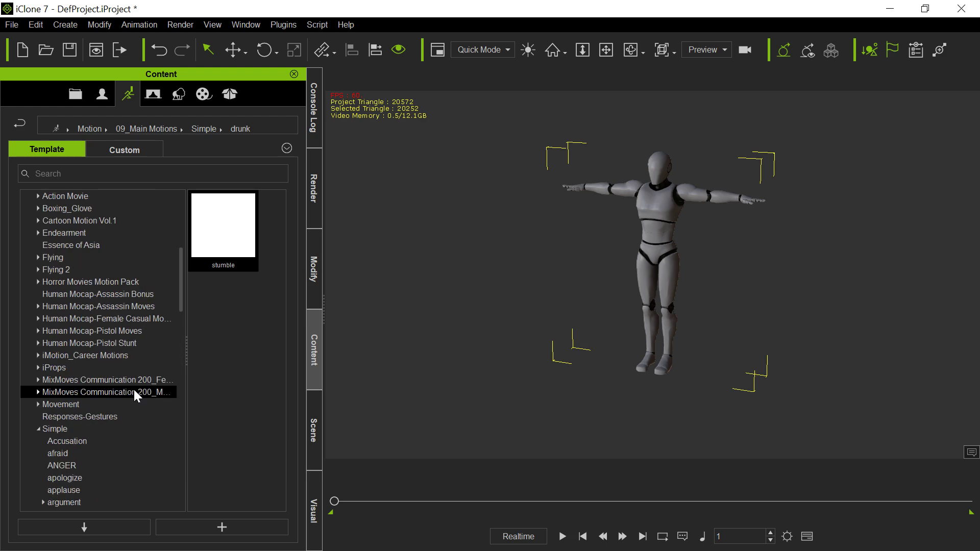
scroll(134, 391, down, 12)
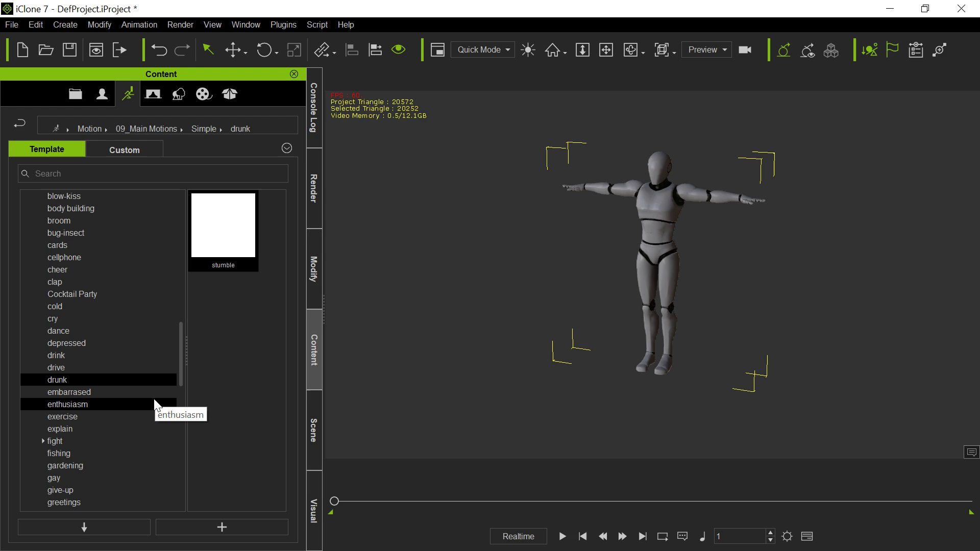
scroll(155, 378, up, 15)
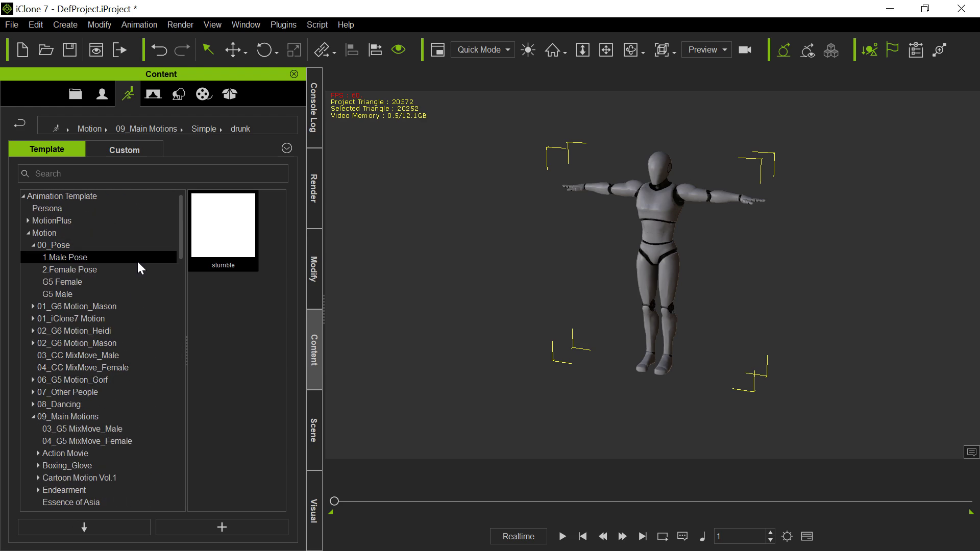
scroll(134, 368, down, 10)
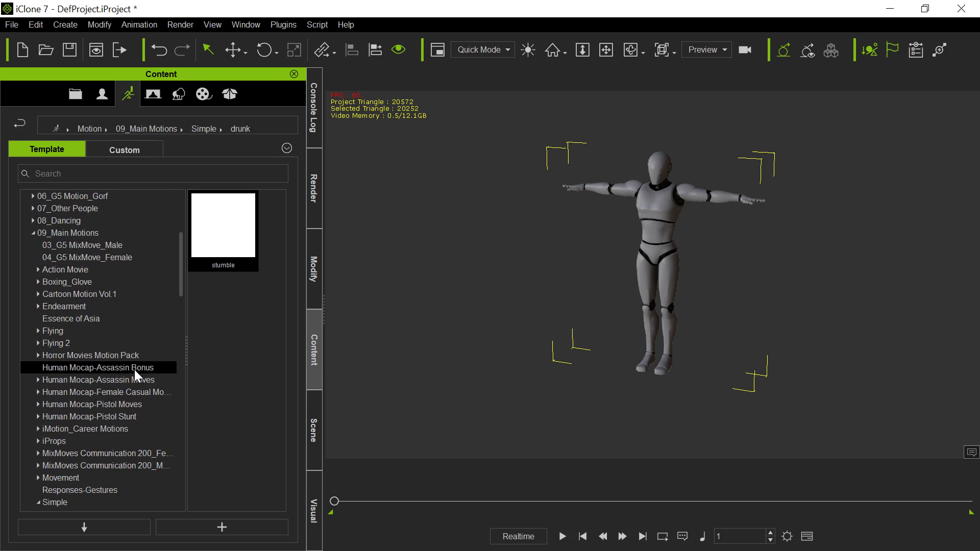
scroll(134, 368, down, 1)
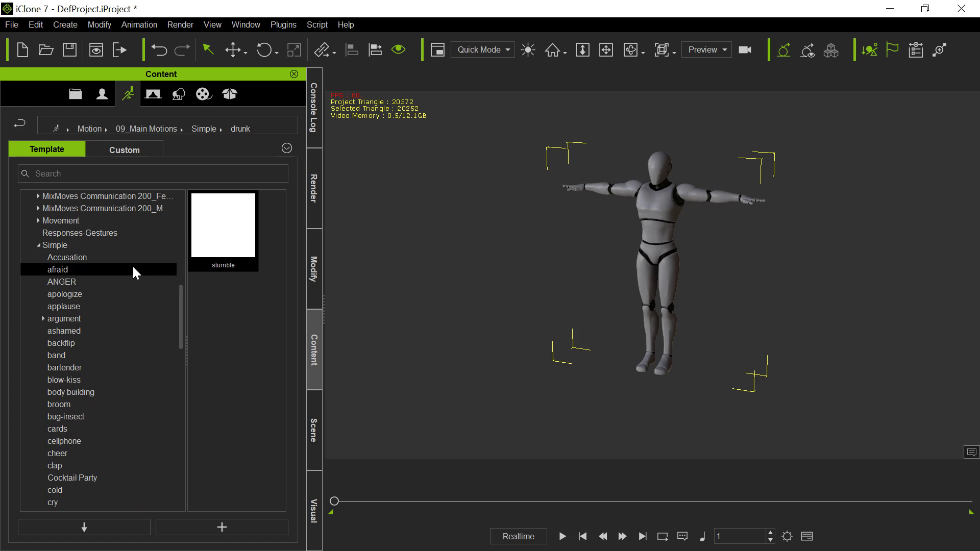
scroll(134, 269, up, 12)
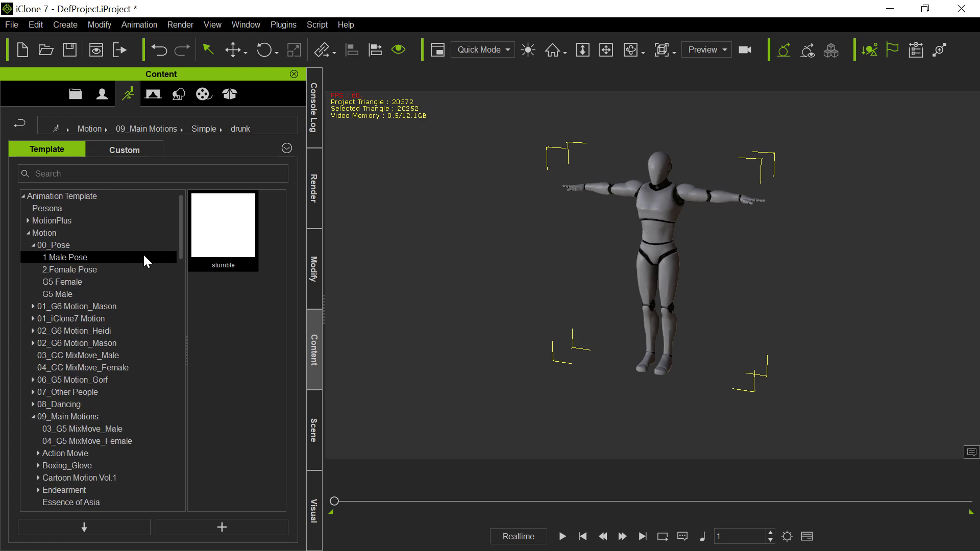
scroll(143, 257, down, 8)
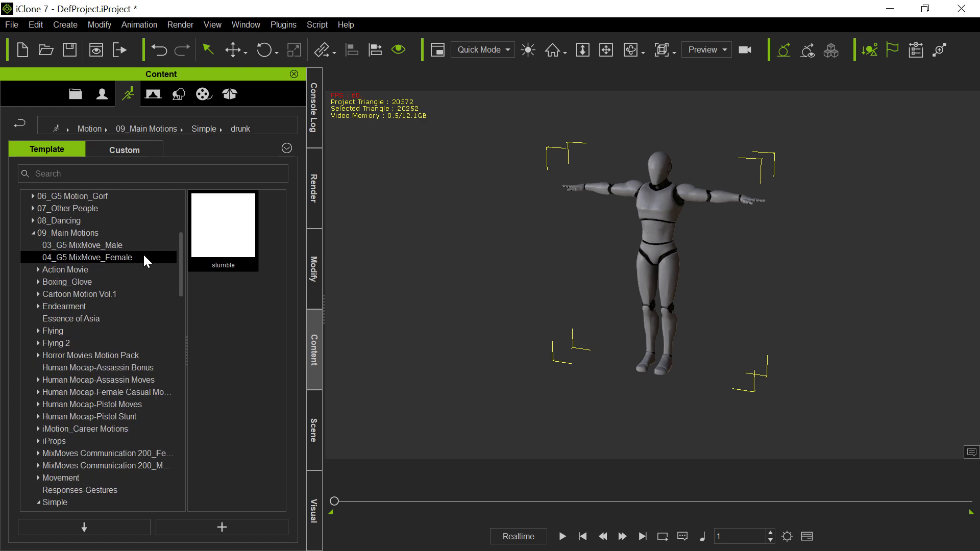
scroll(144, 265, up, 8)
scroll(144, 286, down, 20)
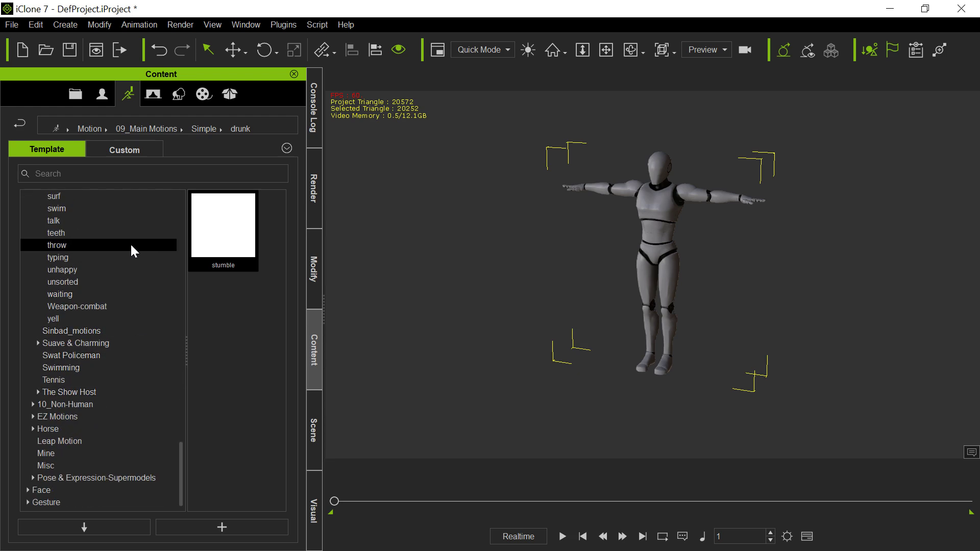
drag(182, 463, 198, 213)
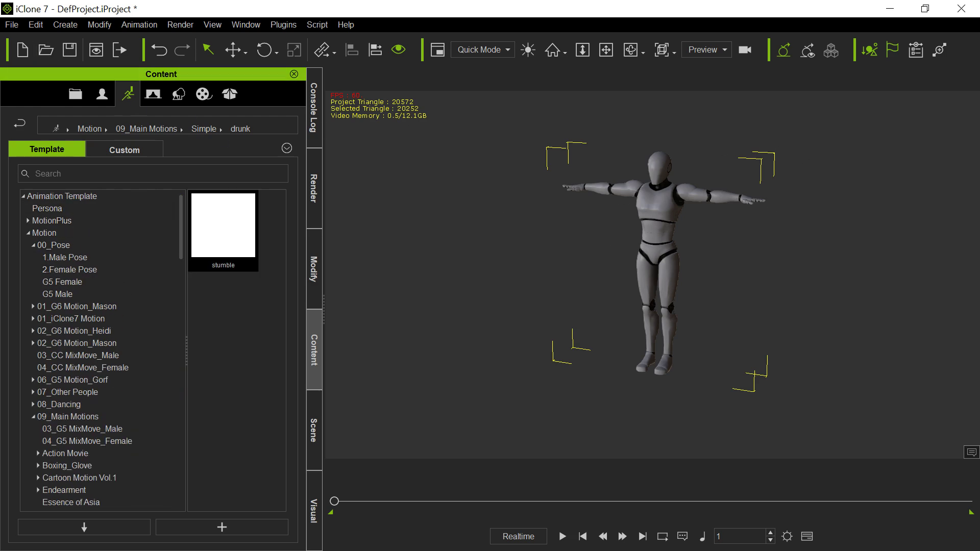
click(10, 25)
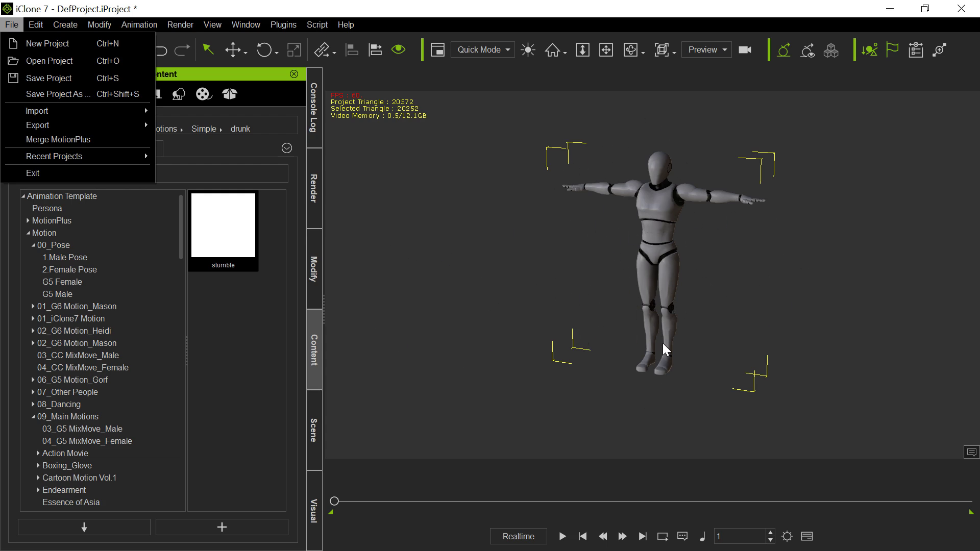
Choose File > Export > Export FBX to bring up the FBX export settings
mouse_move(51, 125)
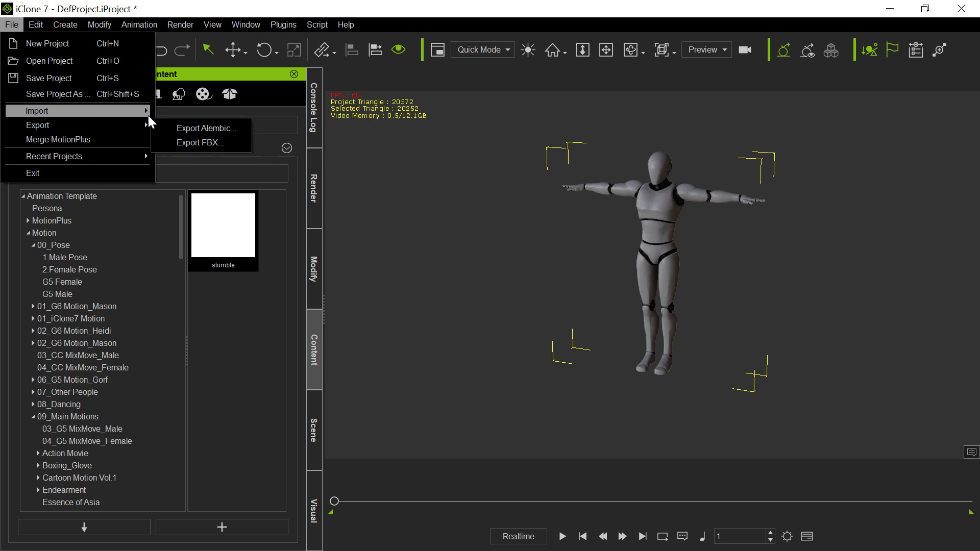
click(206, 143)
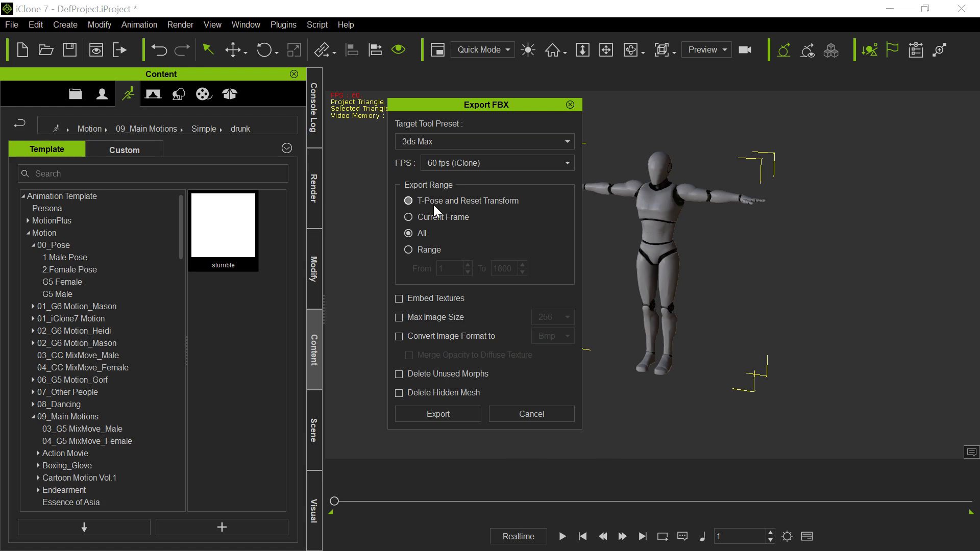
Export the FBX over the existing Stumble.fbx, confirming the replacement
click(439, 411)
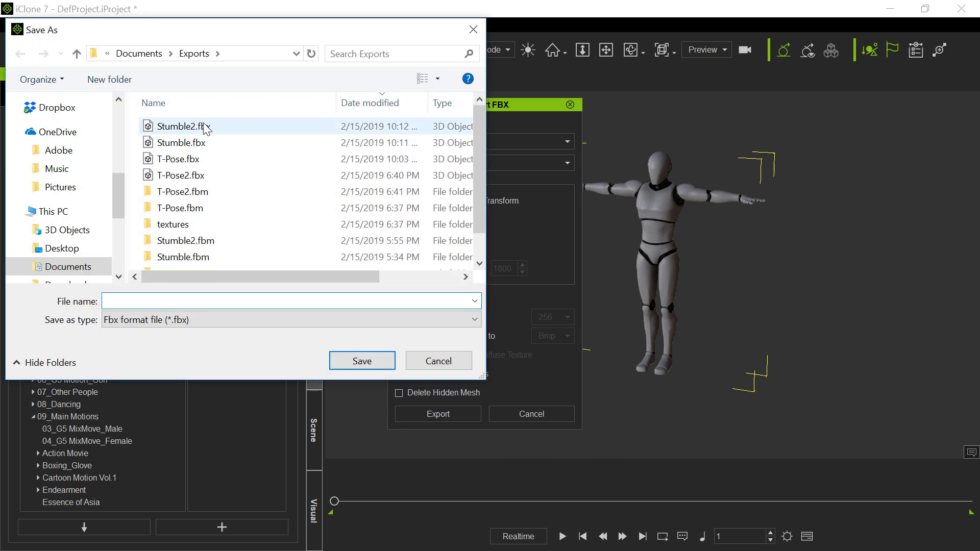
click(227, 142)
click(362, 360)
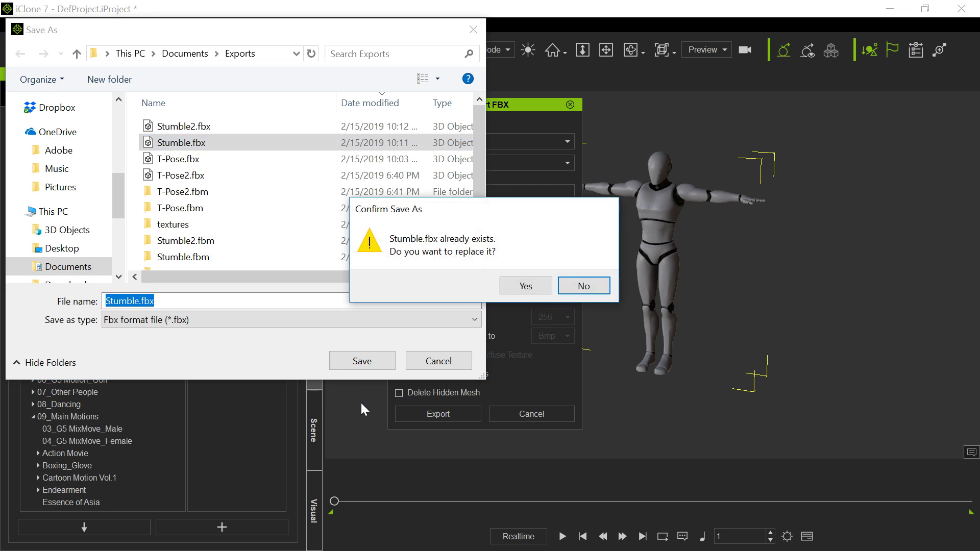
click(526, 284)
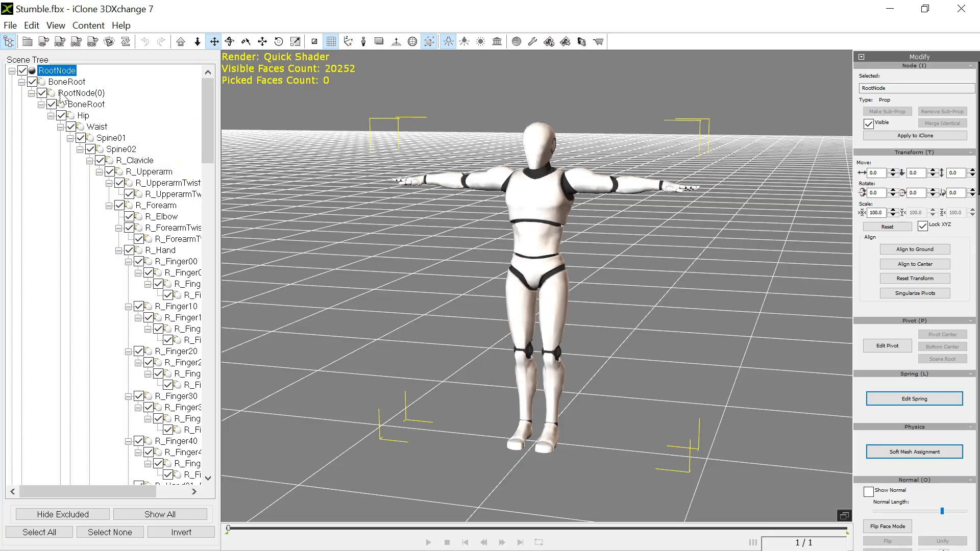
Load Stumble.fbx into 3DXchange, accepting the default FBX import options
click(10, 25)
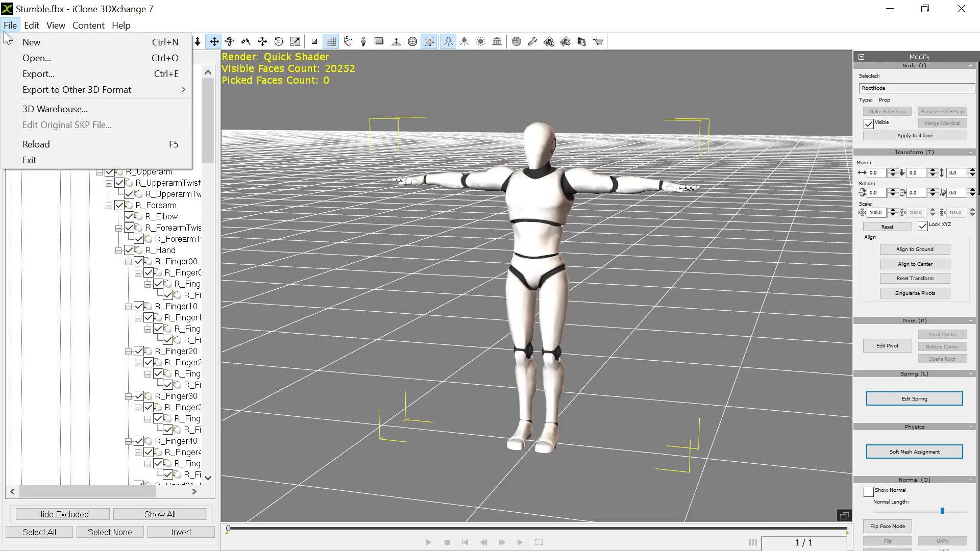
click(25, 59)
click(396, 175)
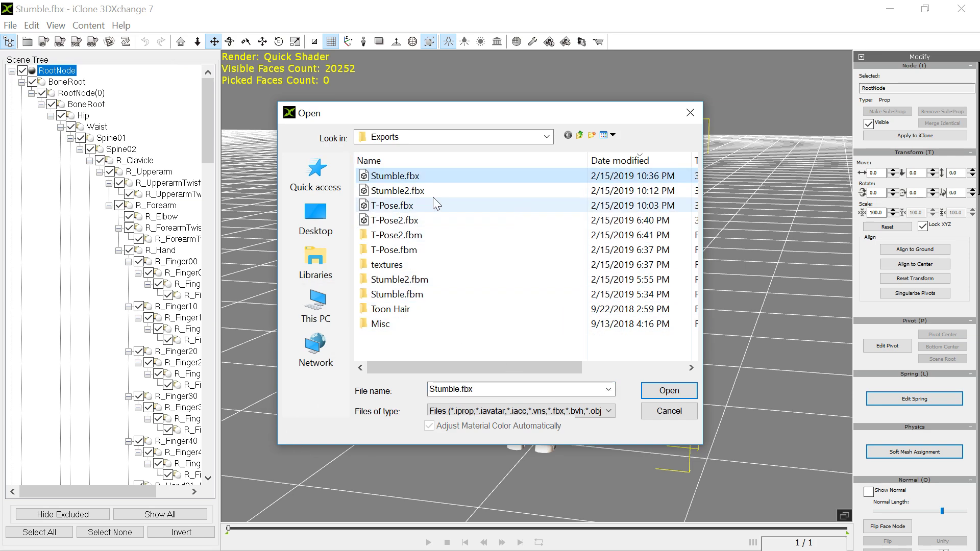
click(661, 390)
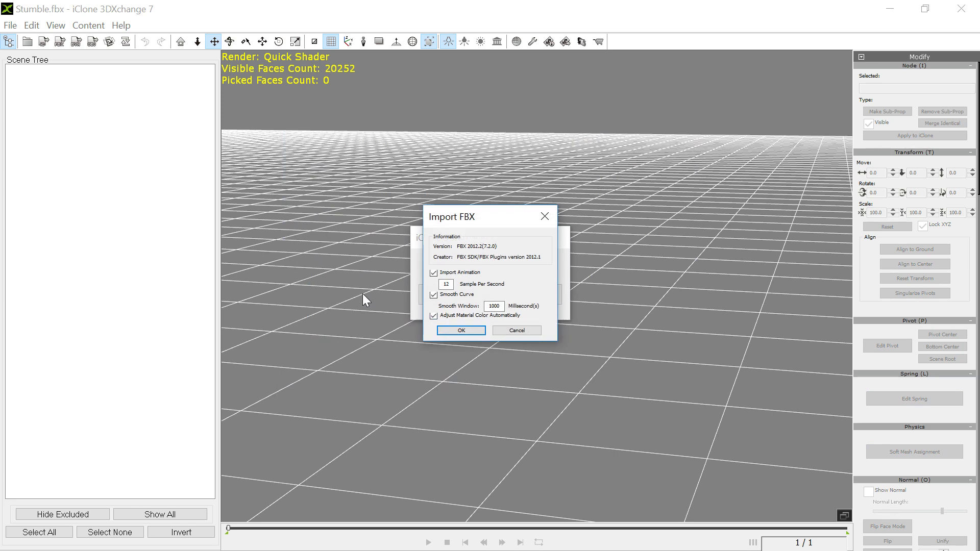
click(449, 333)
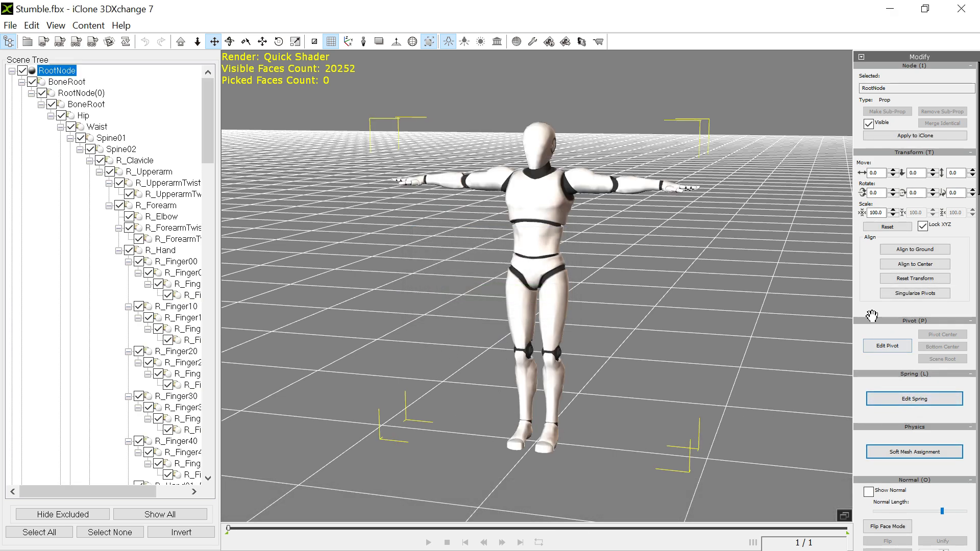
Select the imported Stumble clip in the Motion Library and play it back
scroll(870, 314, down, 5)
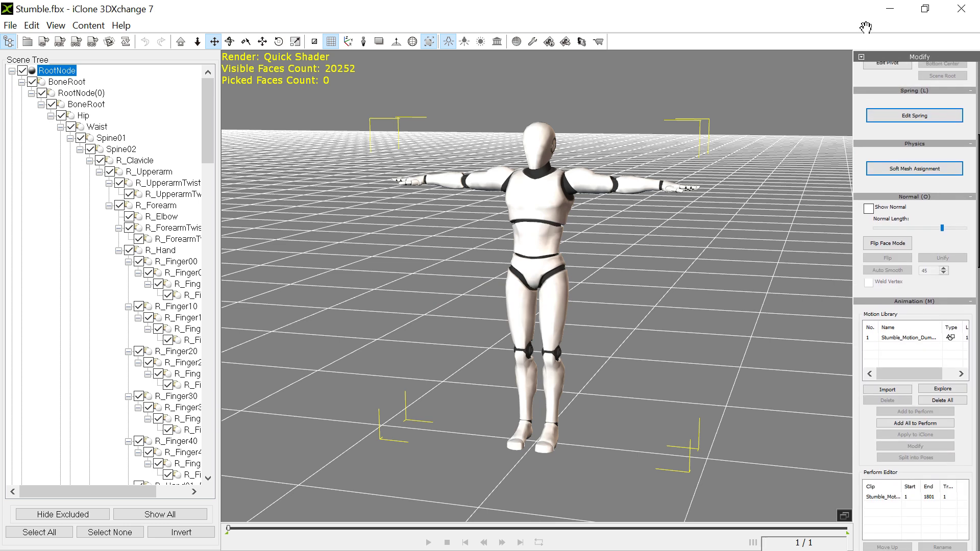
click(903, 336)
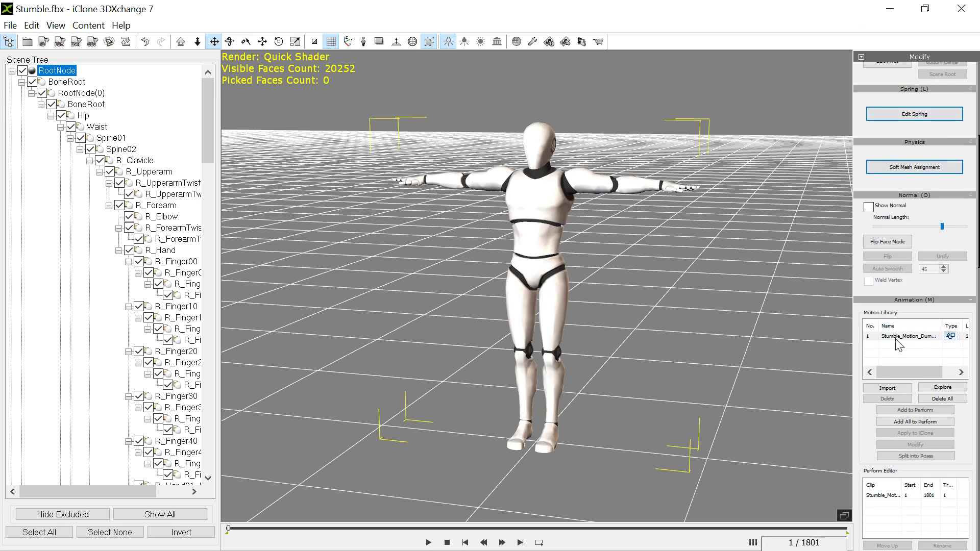
click(502, 543)
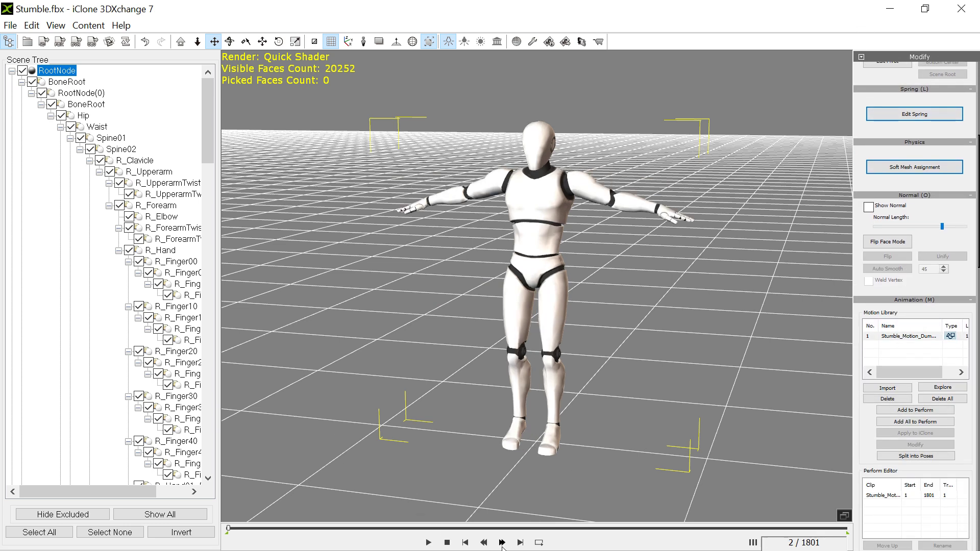
click(428, 543)
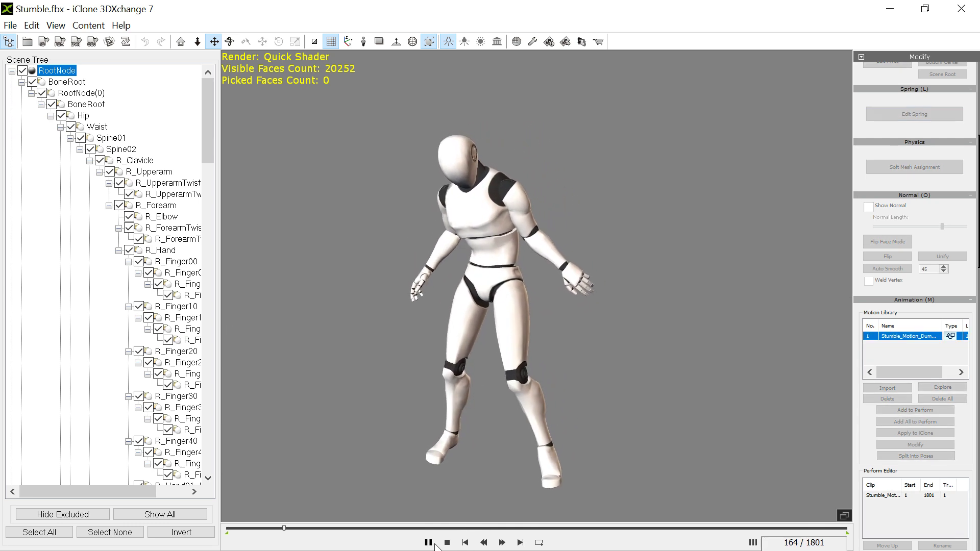
Stop playback and export the animation as Stumble2.fbx, replacing the old file
click(427, 543)
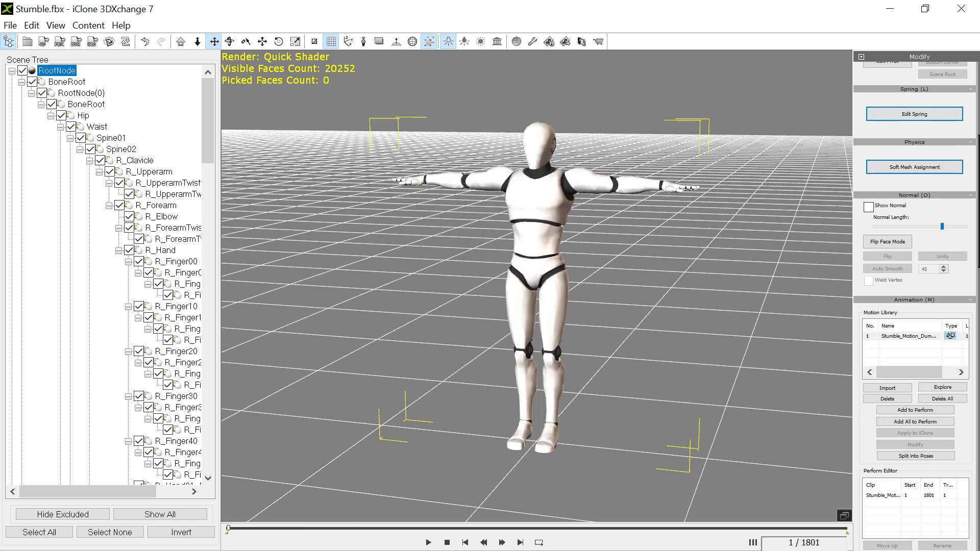
click(10, 25)
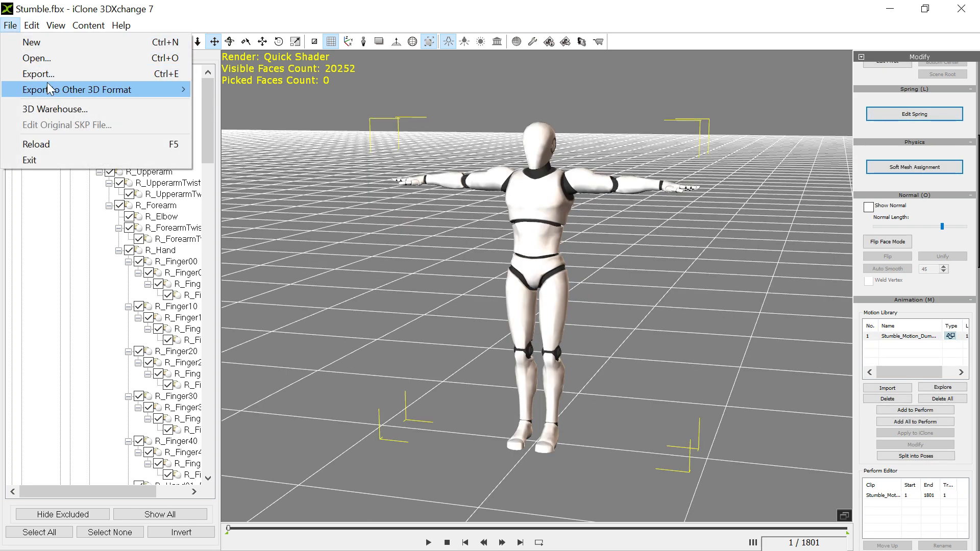
mouse_move(164, 95)
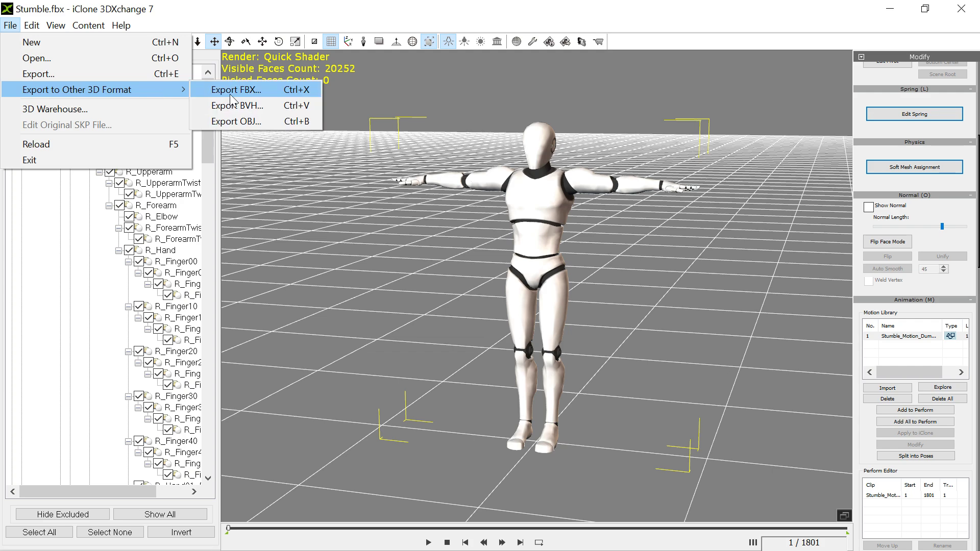
click(231, 96)
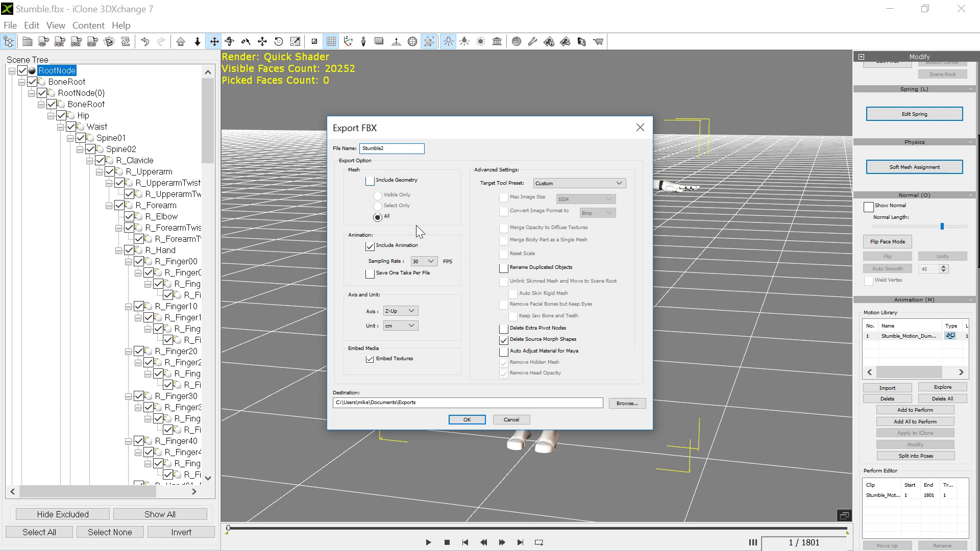
click(477, 421)
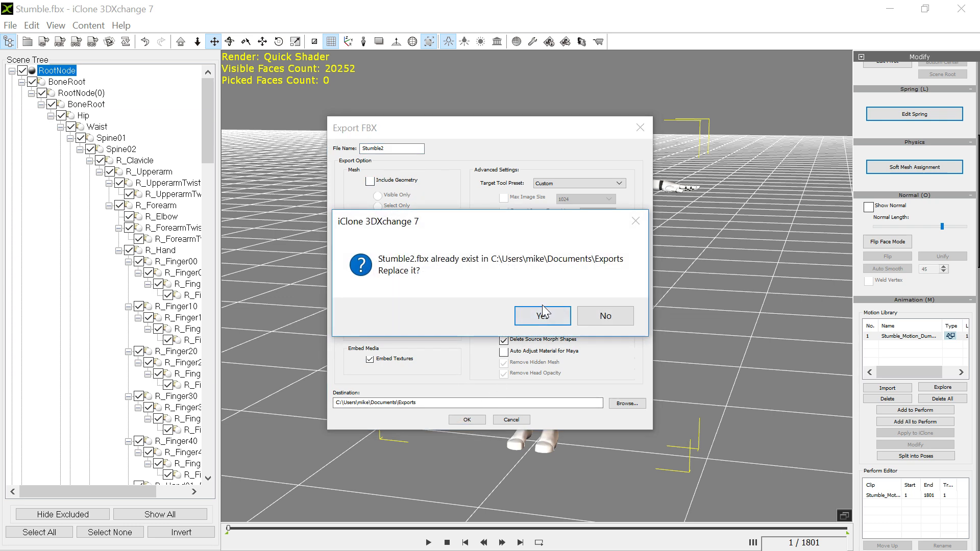
click(542, 316)
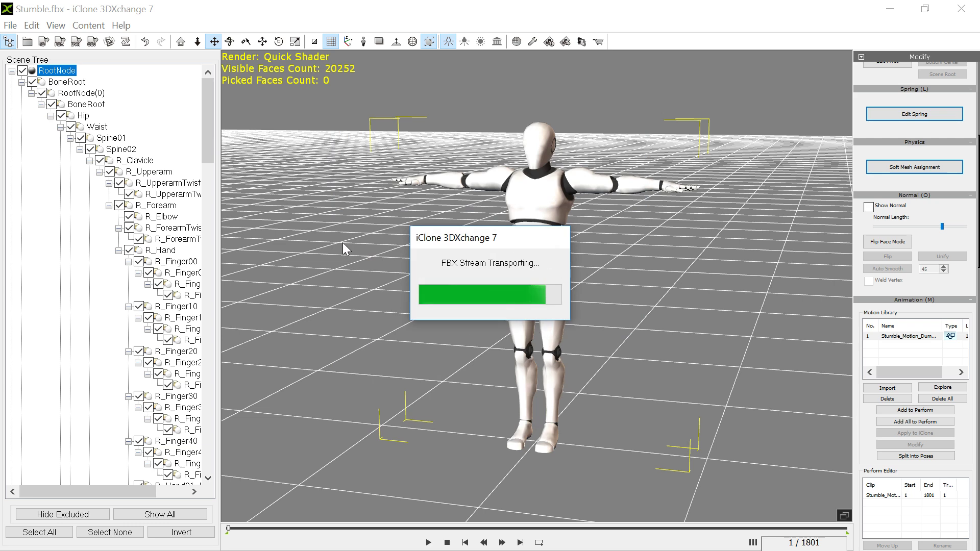
click(510, 312)
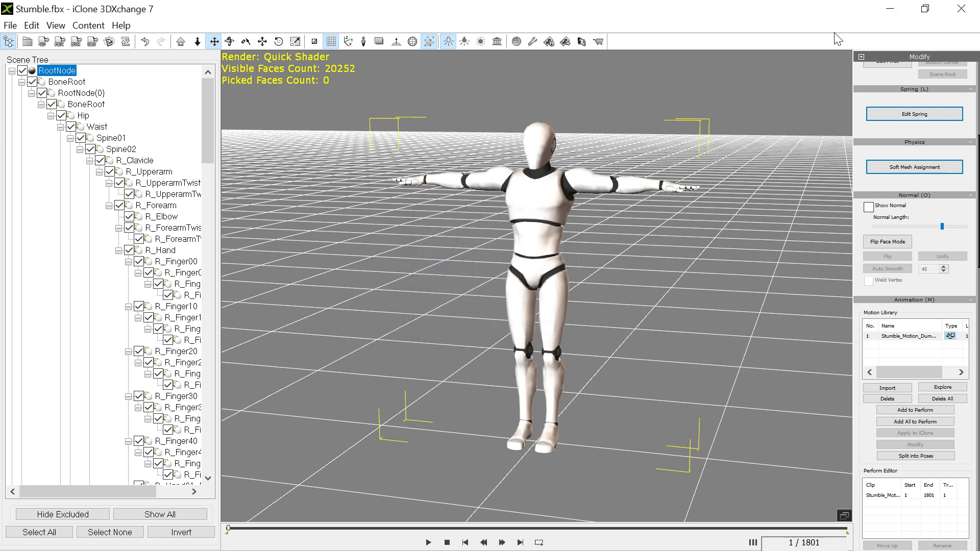
Close 3DXchange, switch Anima to content editing, and start a new clip import with Stumble2.fbx
click(966, 14)
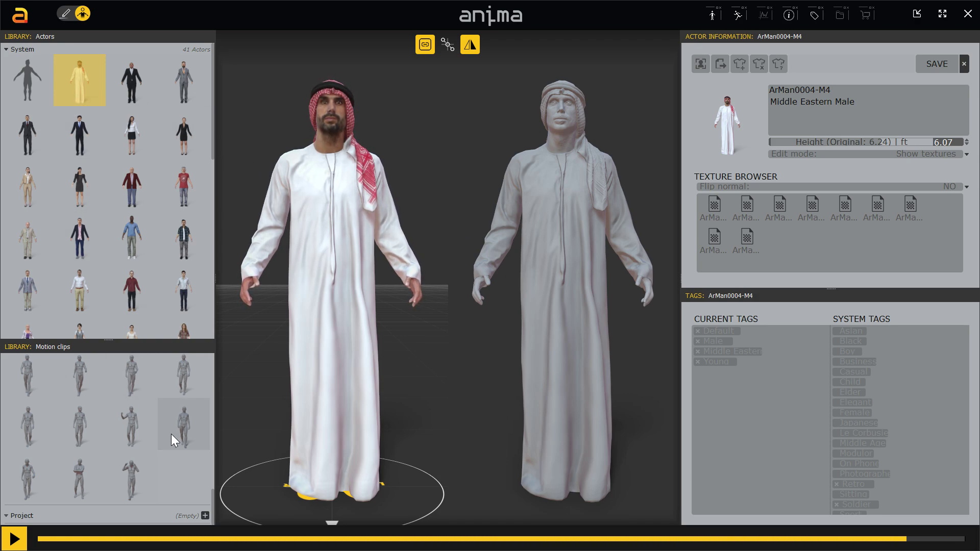
click(69, 14)
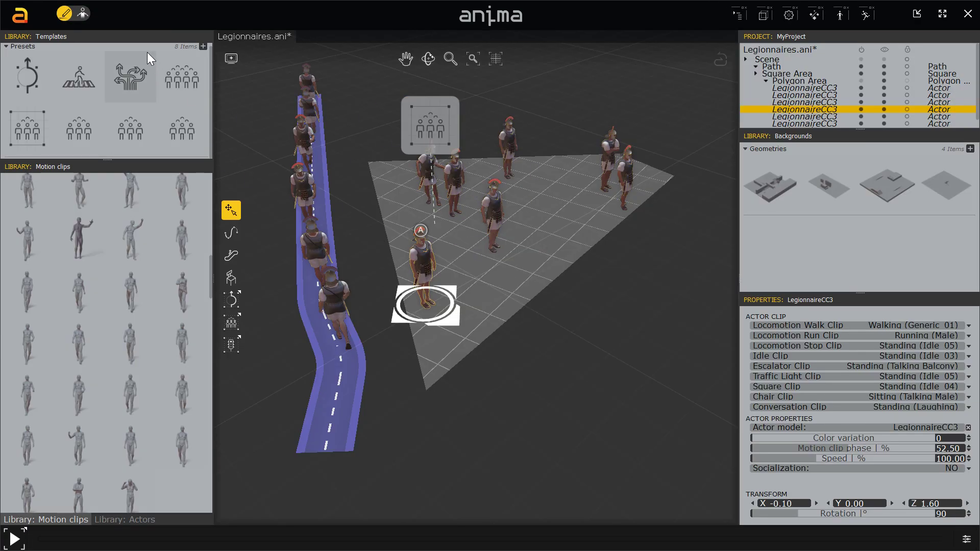
click(85, 13)
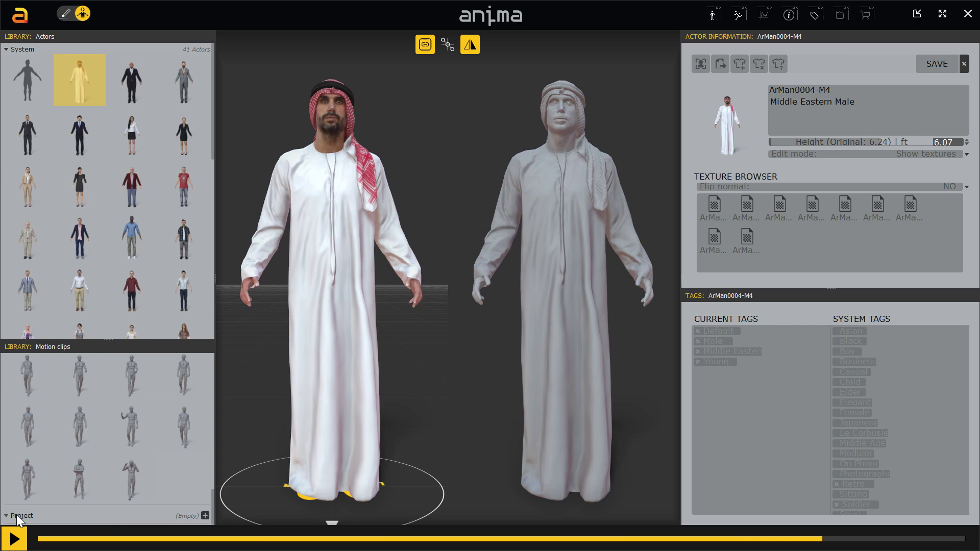
click(203, 515)
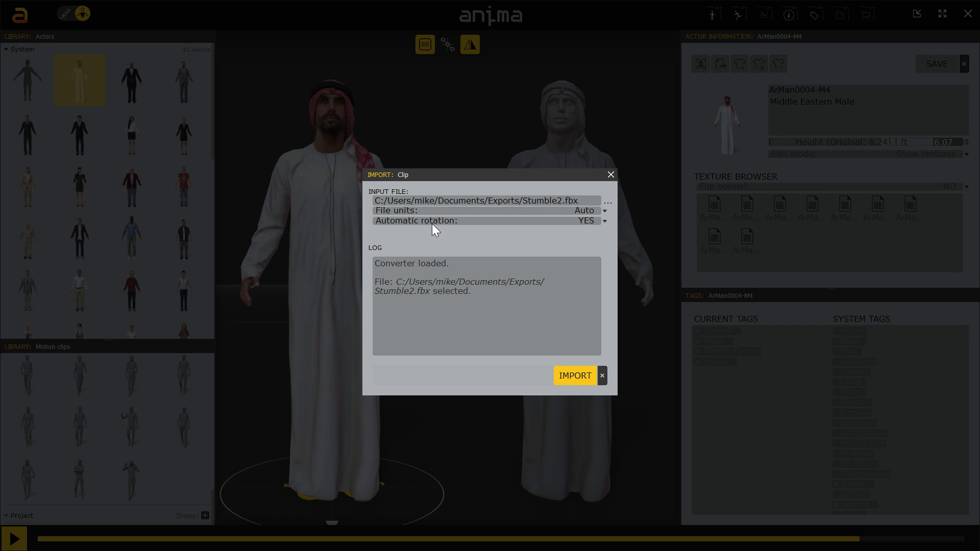
Import Stumble2 using the matching Stumble2 bone preset, confirm orientation, and close the log
click(577, 382)
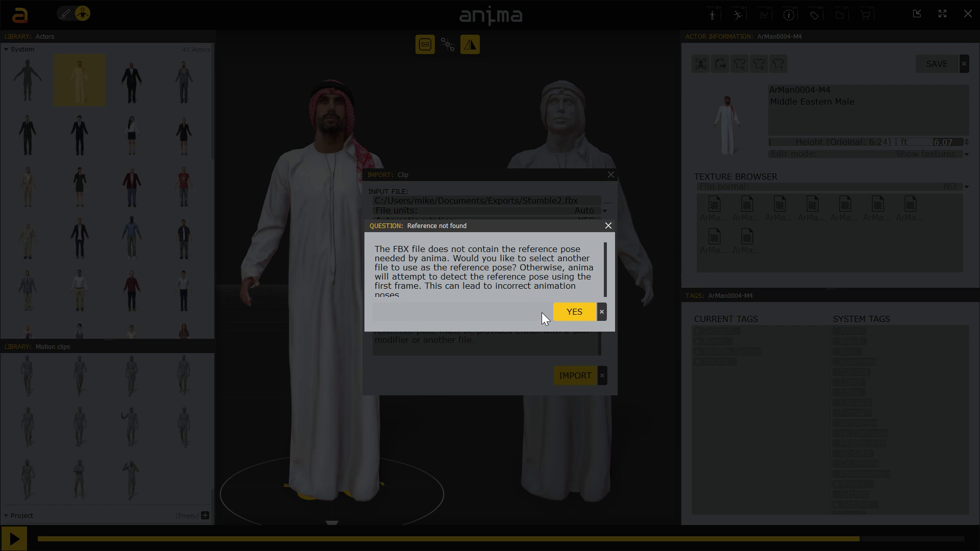
click(601, 313)
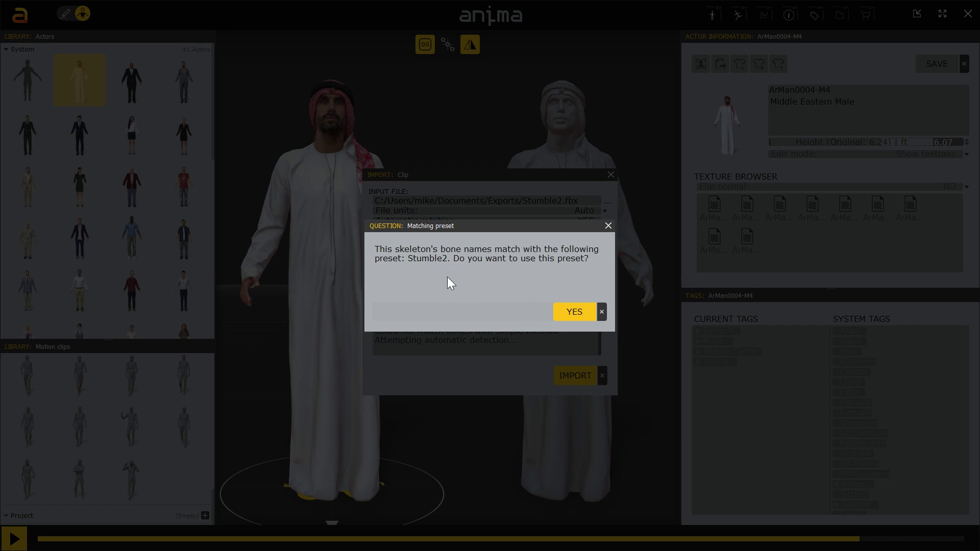
click(574, 312)
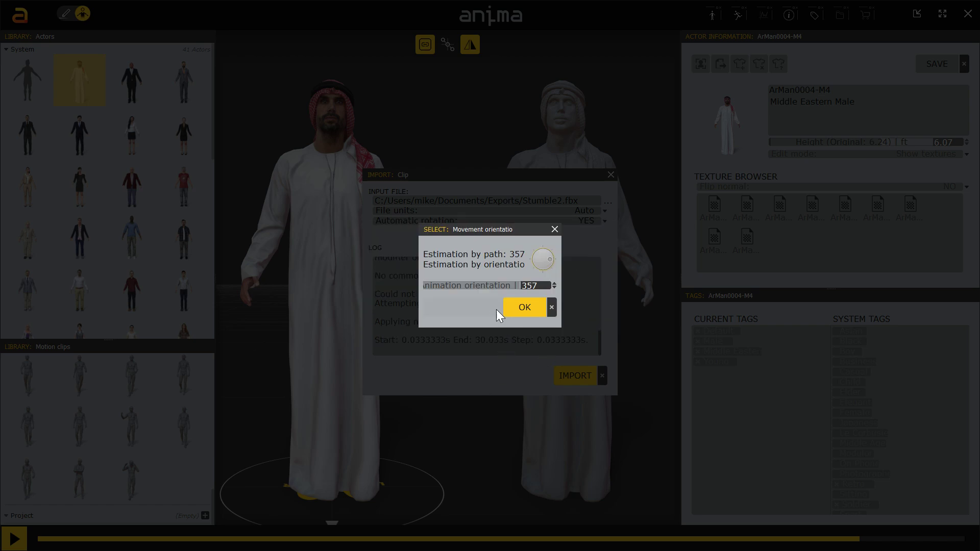
click(523, 308)
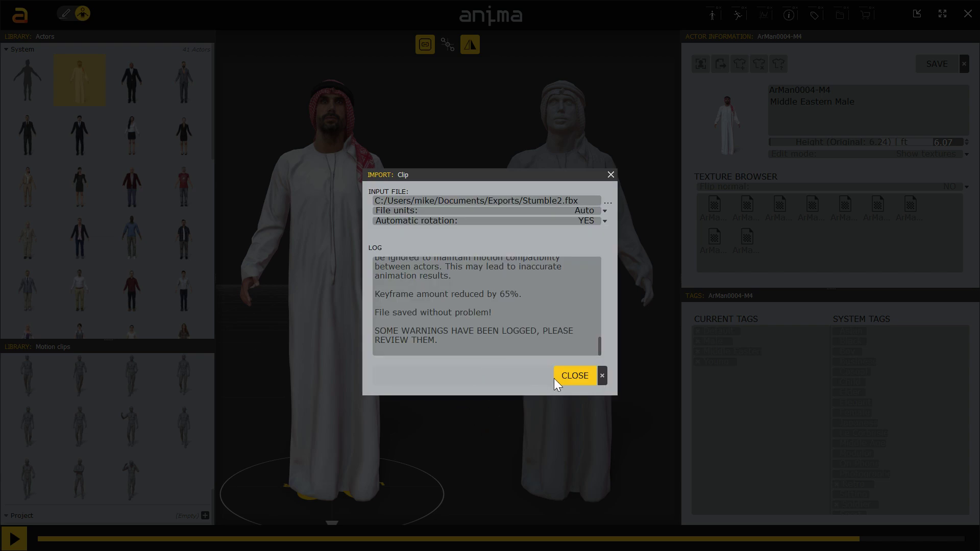
click(575, 376)
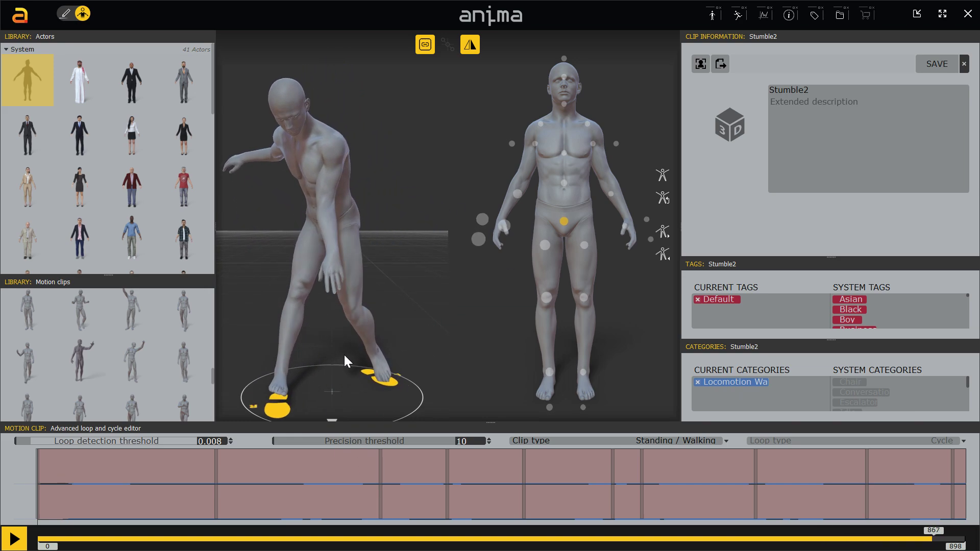
Set the Stumble2 clip's loop detection threshold to 0.010 and precision threshold to 3
click(81, 480)
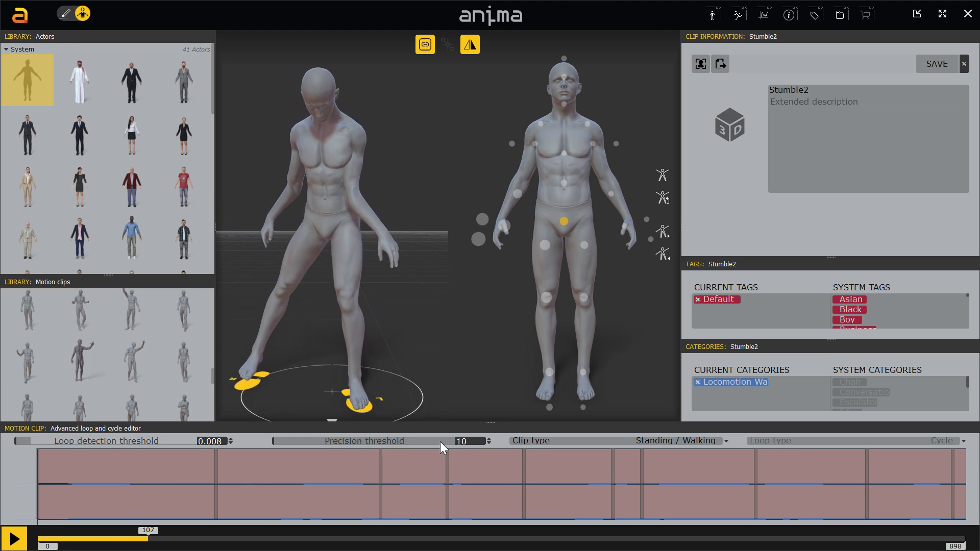
drag(442, 437, 240, 443)
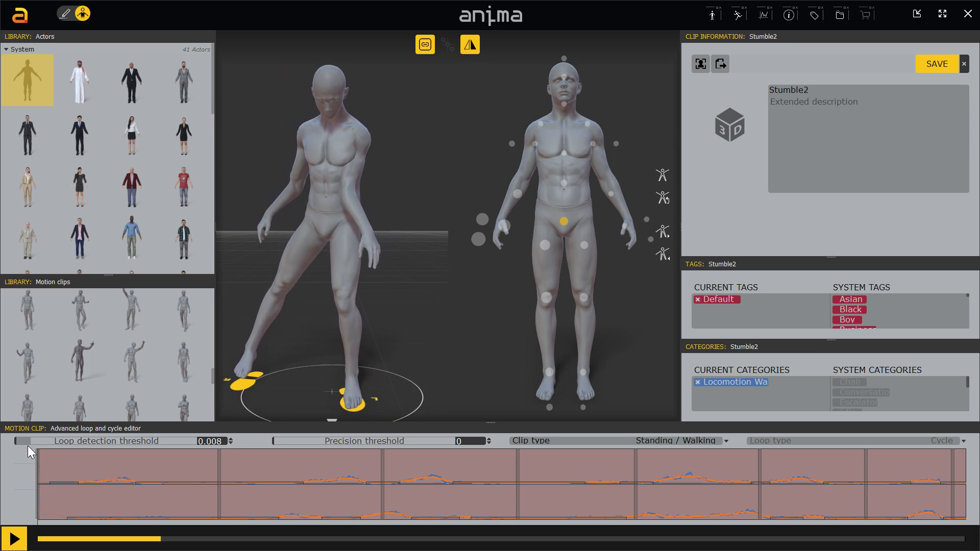
mouse_move(27, 438)
mouse_down()
mouse_move(188, 438)
mouse_move(37, 443)
mouse_up()
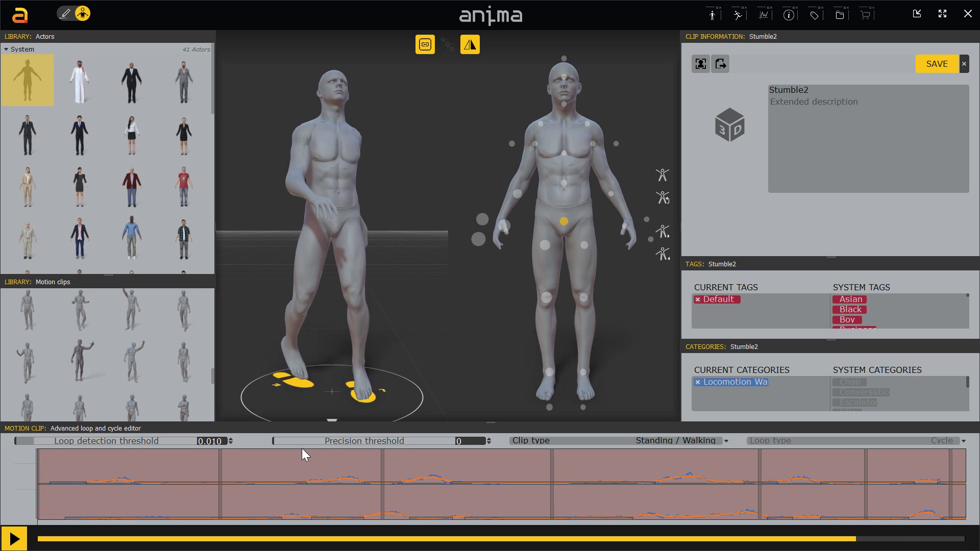
drag(289, 442, 335, 443)
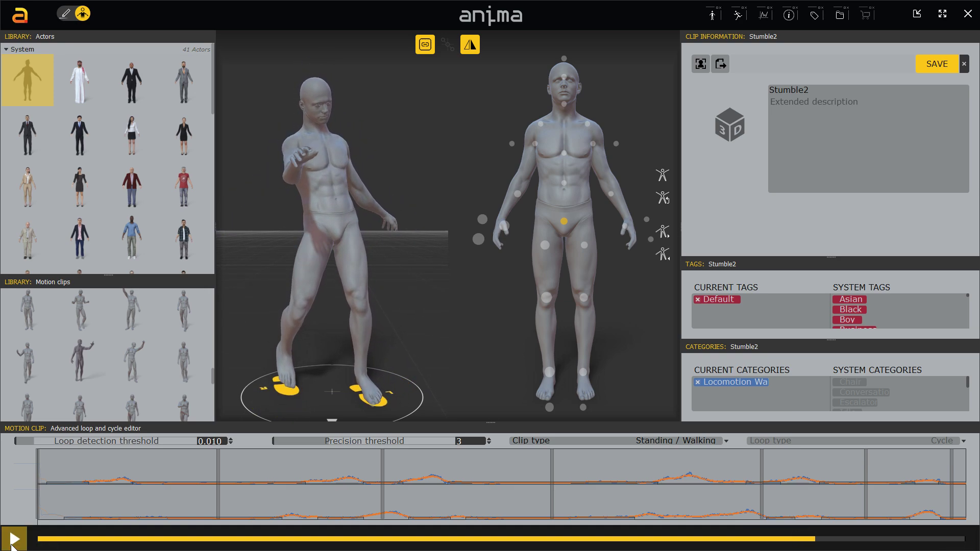
Capture a thumbnail, save the clip as Stumble, and return to the Legionnaires scene
click(701, 62)
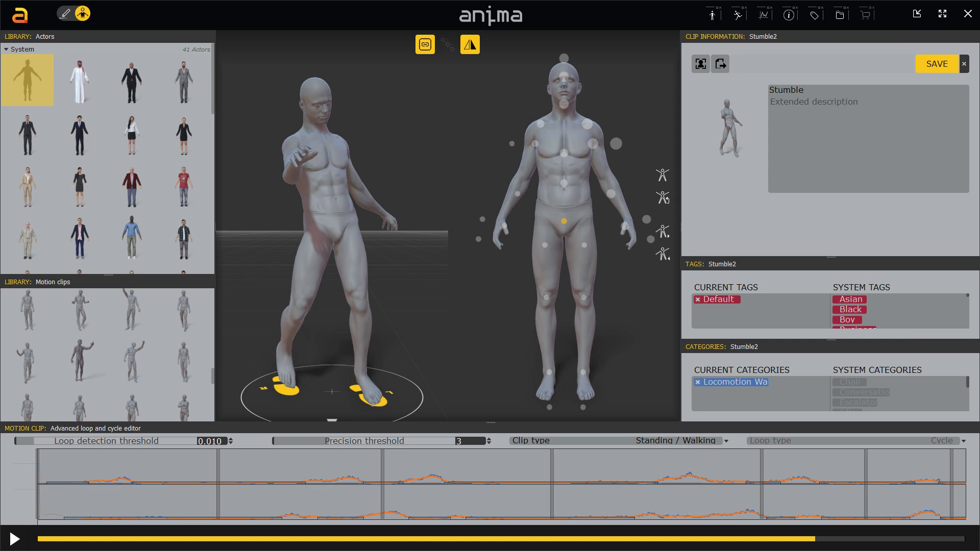
click(929, 69)
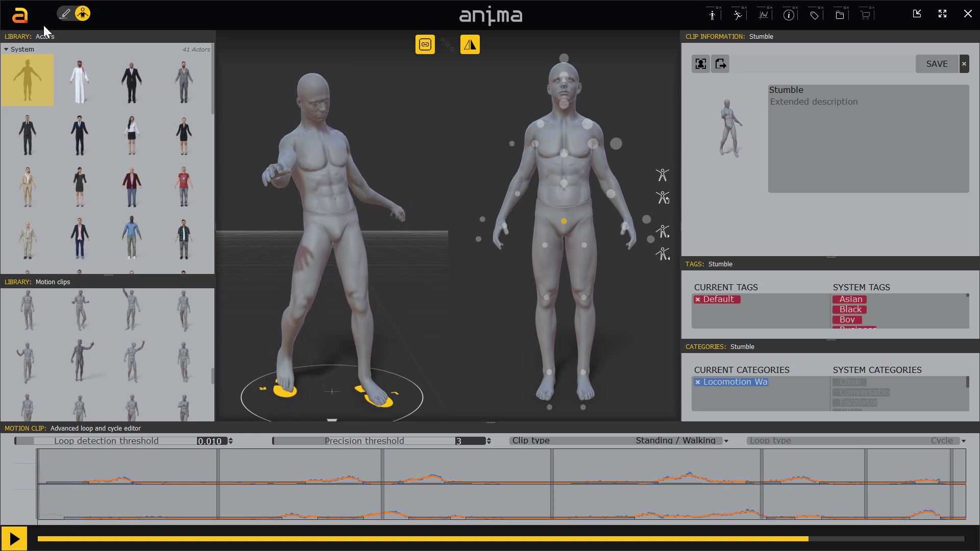
click(66, 15)
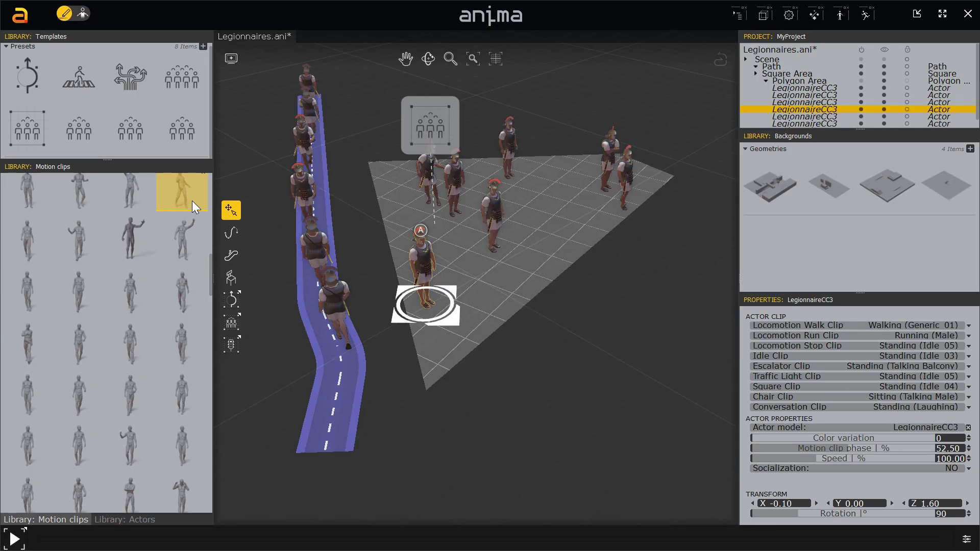
Give the last legionnaire on the path the Stumble clip, widen the path, and preview the walk
drag(182, 193, 333, 318)
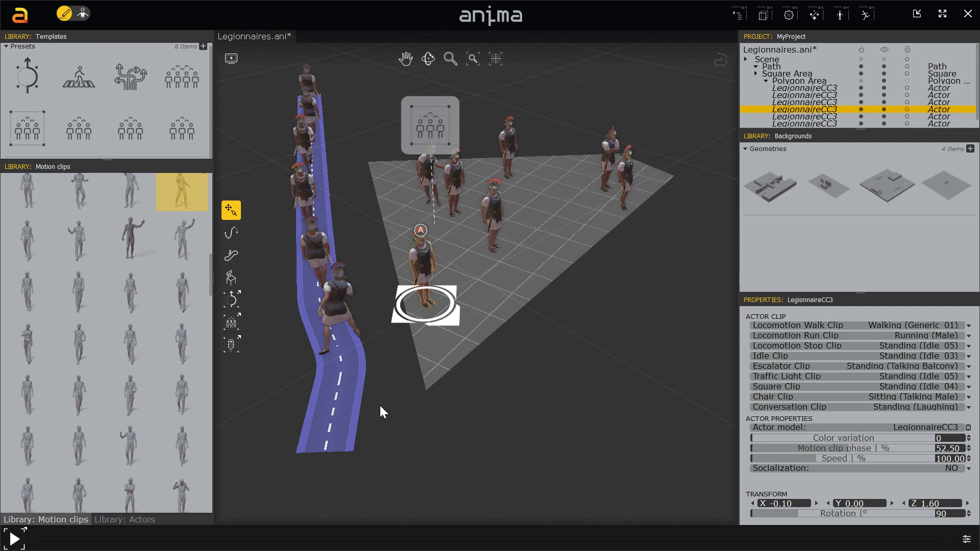
drag(361, 404, 407, 397)
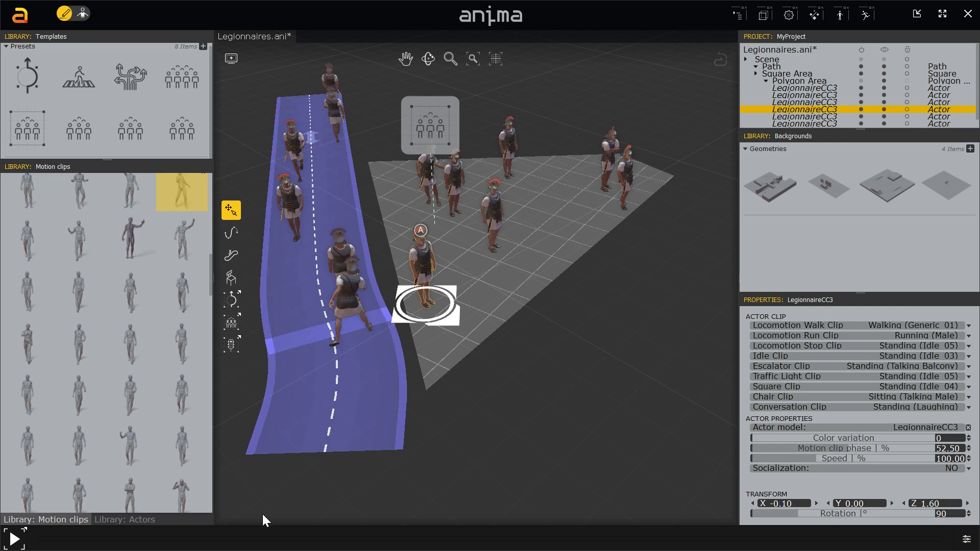
click(15, 539)
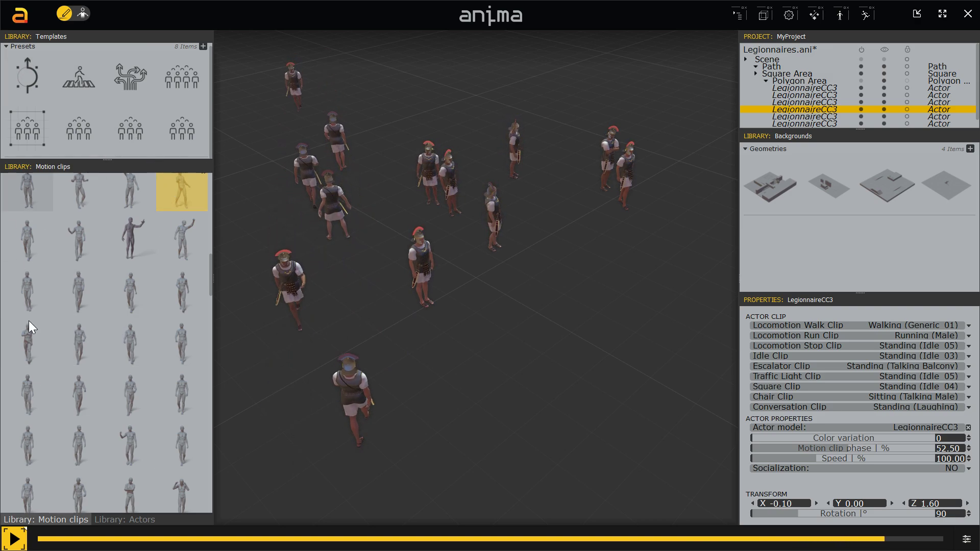
Widen the path on both sides and replay the crowd preview
click(14, 540)
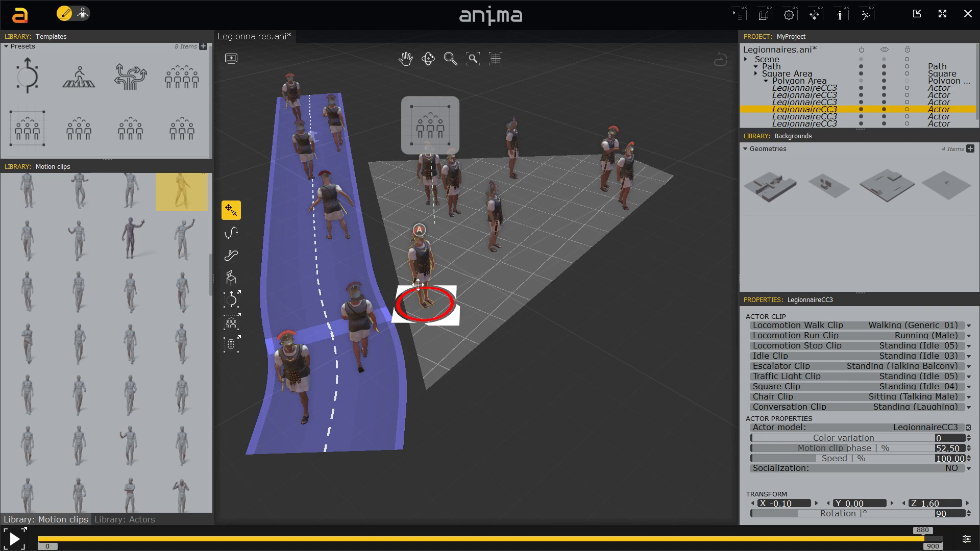
drag(362, 253, 388, 253)
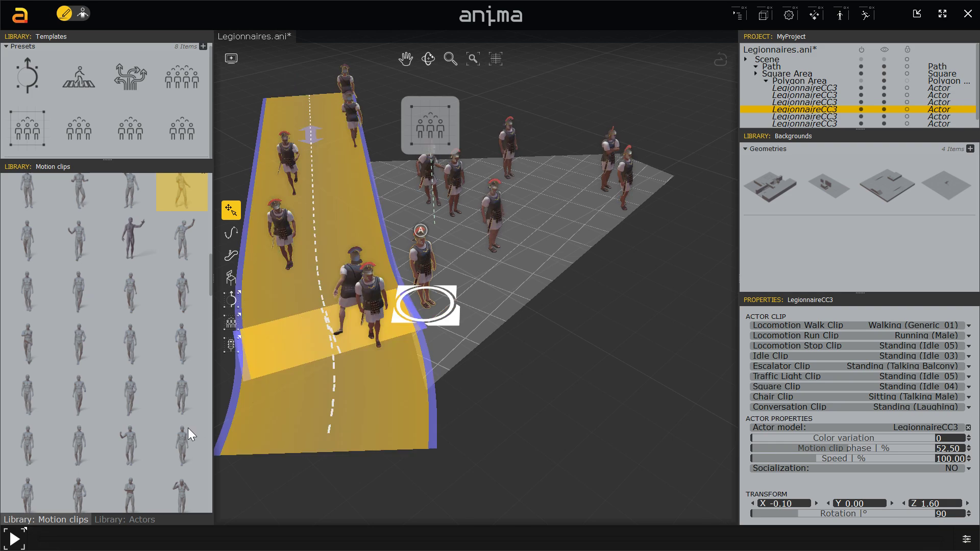
click(15, 540)
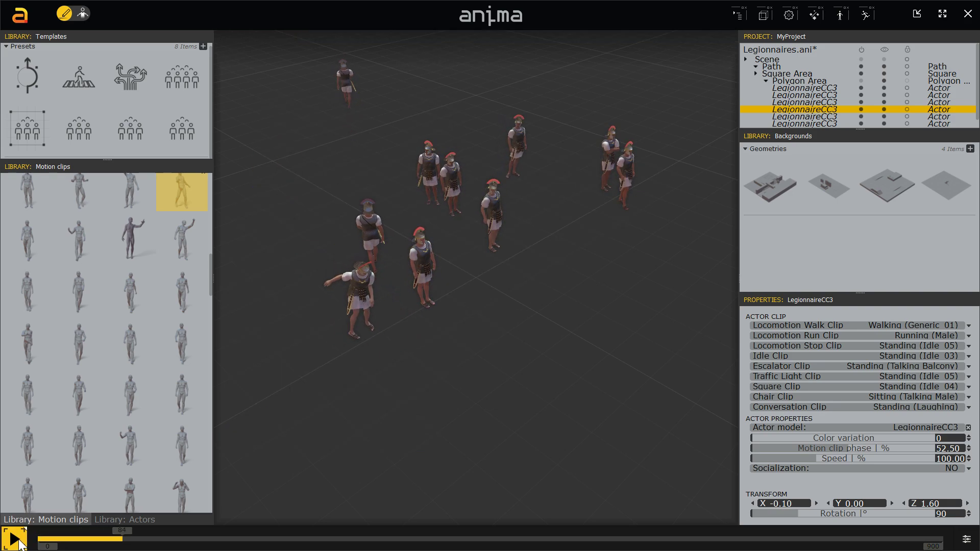
click(15, 539)
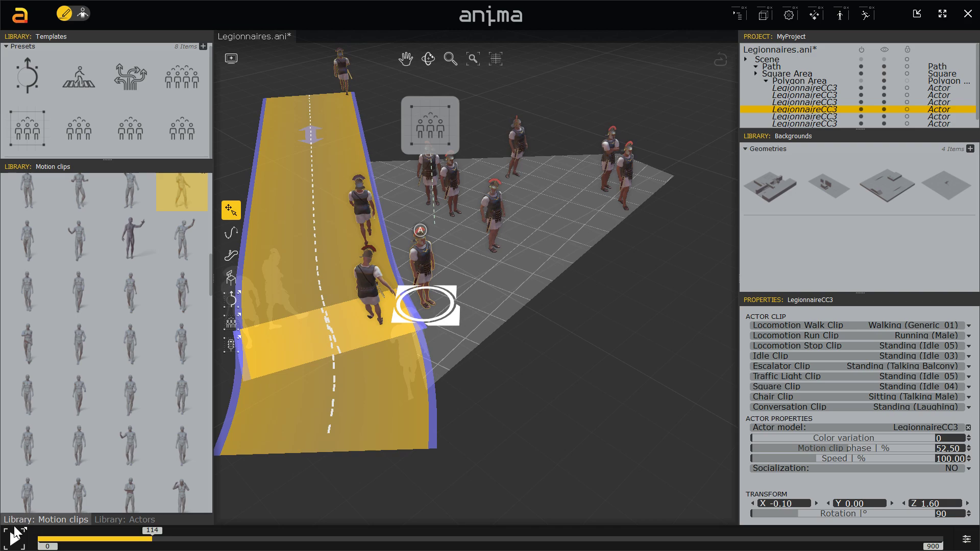
click(15, 539)
key(space)
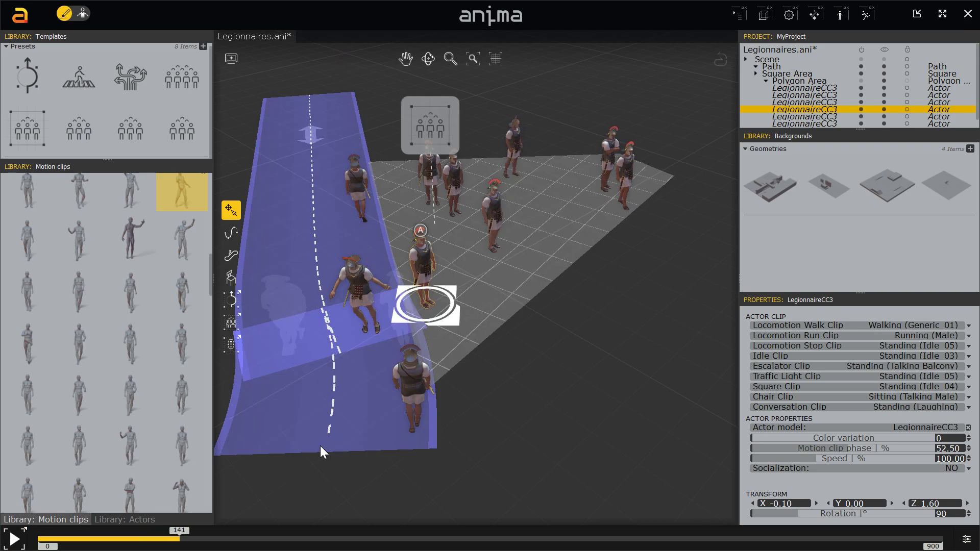
Place the stumbling legionnaire manually at about 40.08% forward and 36.11% side offset
click(378, 316)
click(362, 307)
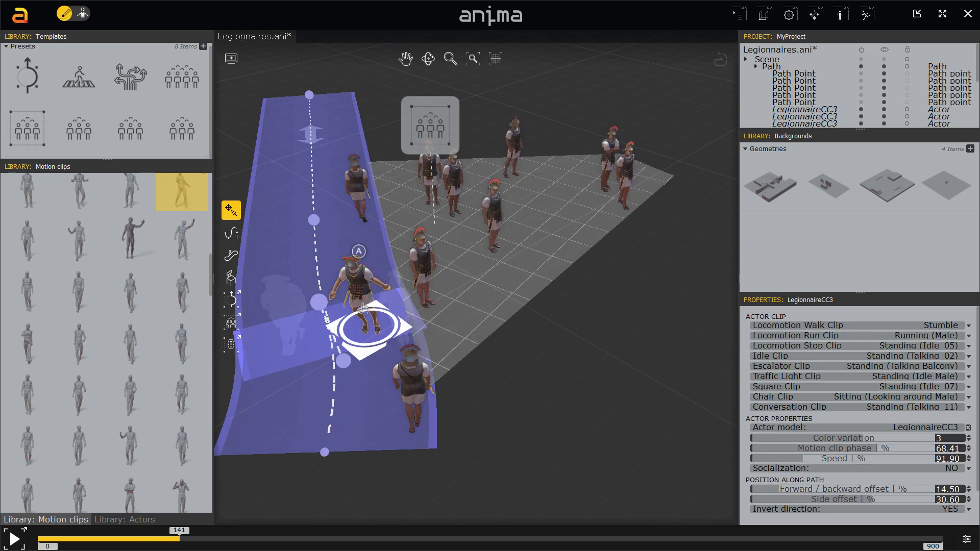
click(387, 342)
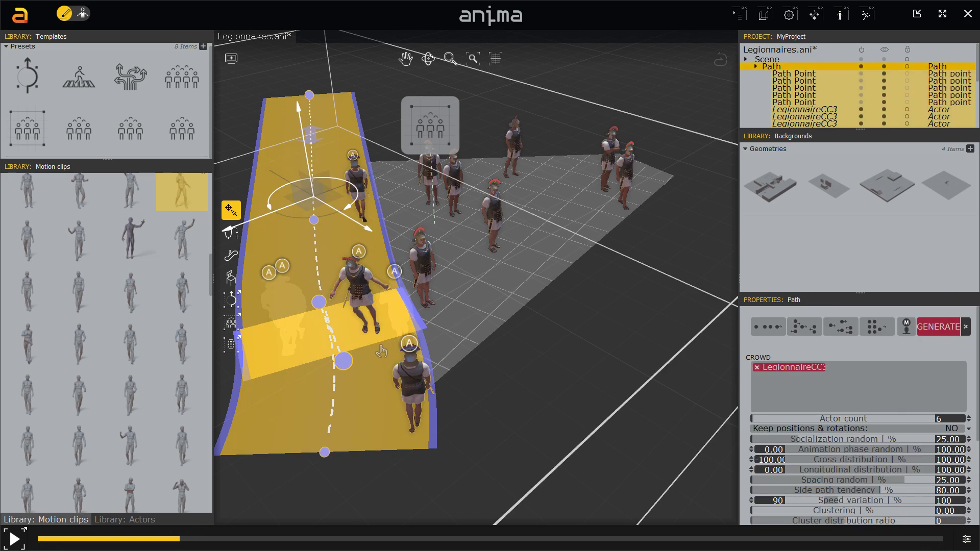
click(365, 304)
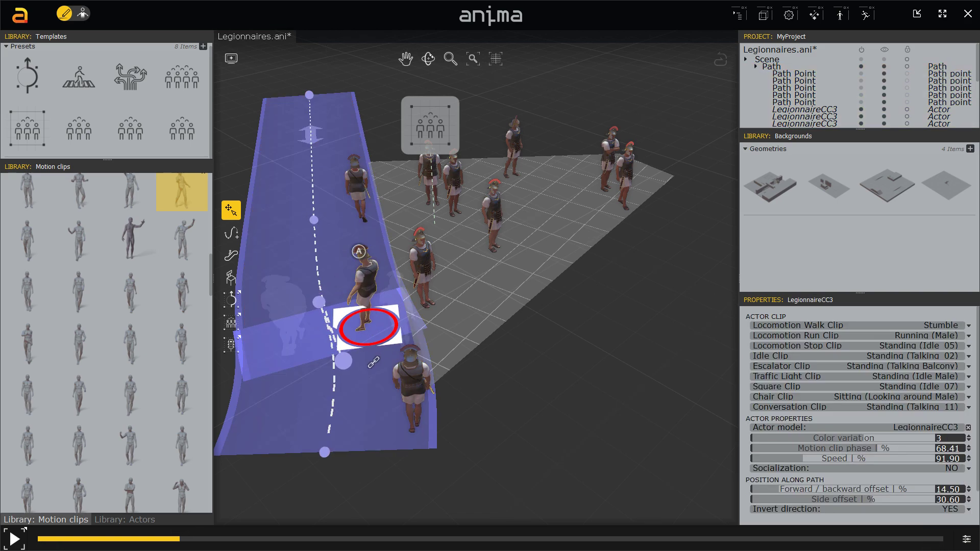
click(354, 365)
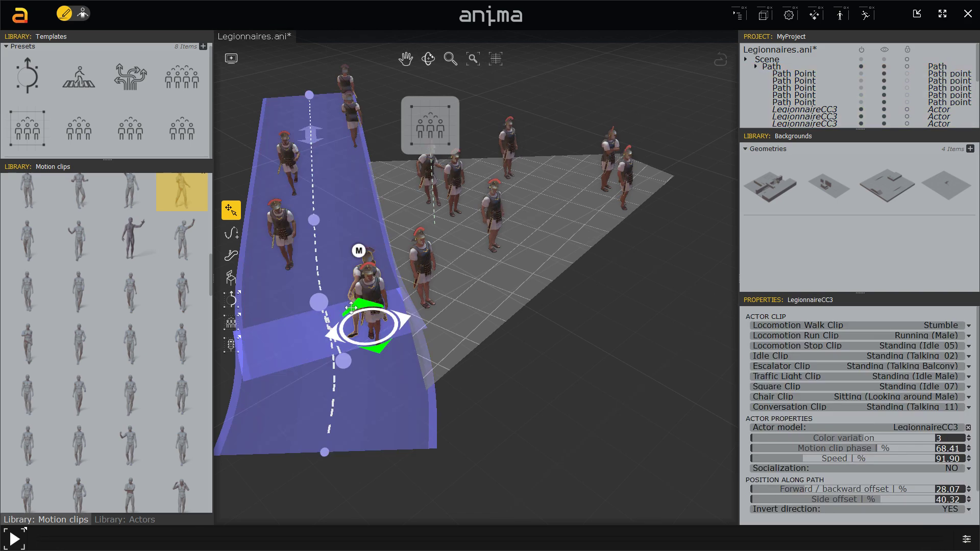
drag(351, 308, 345, 239)
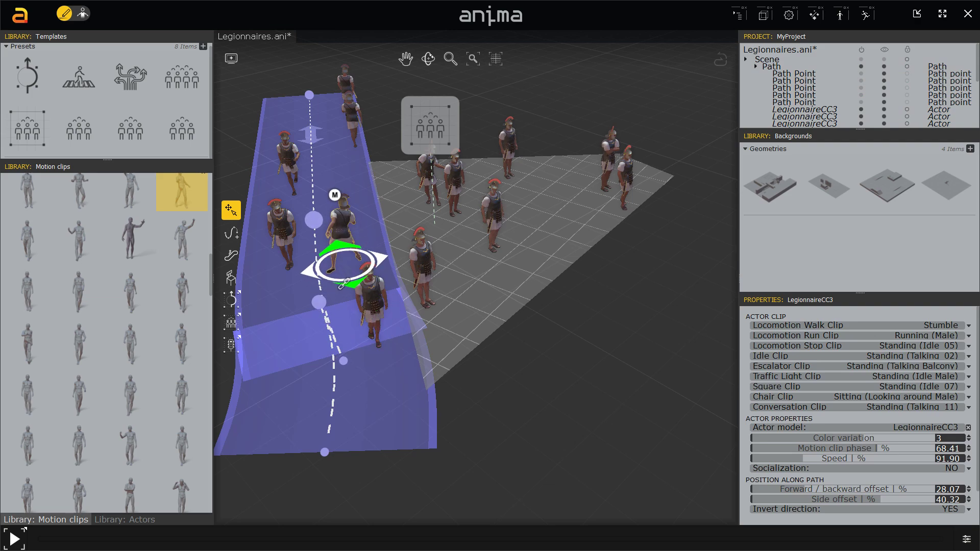
drag(343, 283, 346, 280)
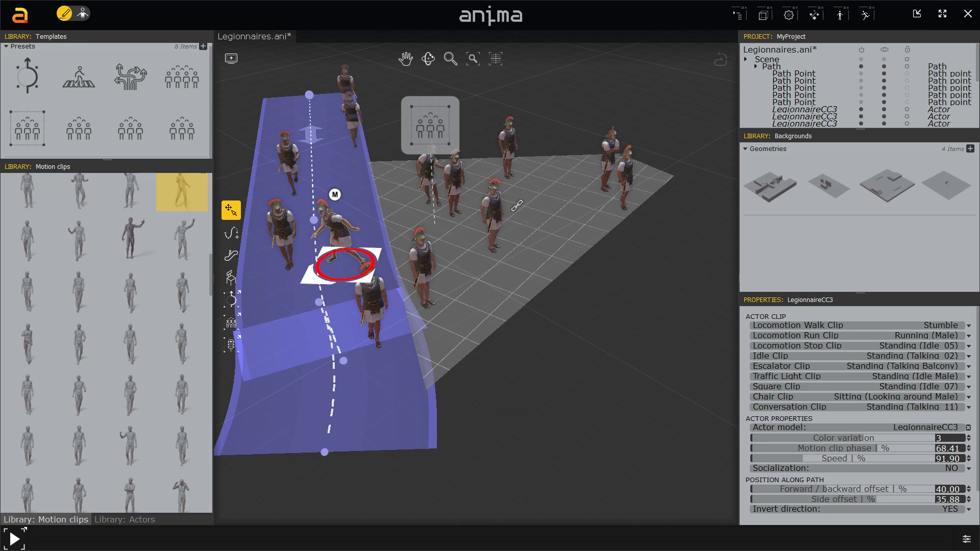
drag(419, 358, 414, 363)
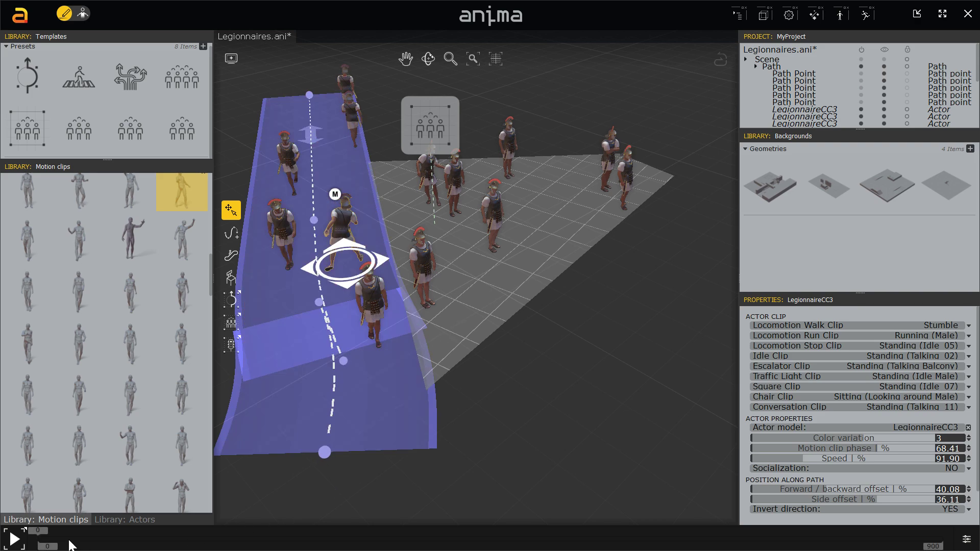
click(14, 538)
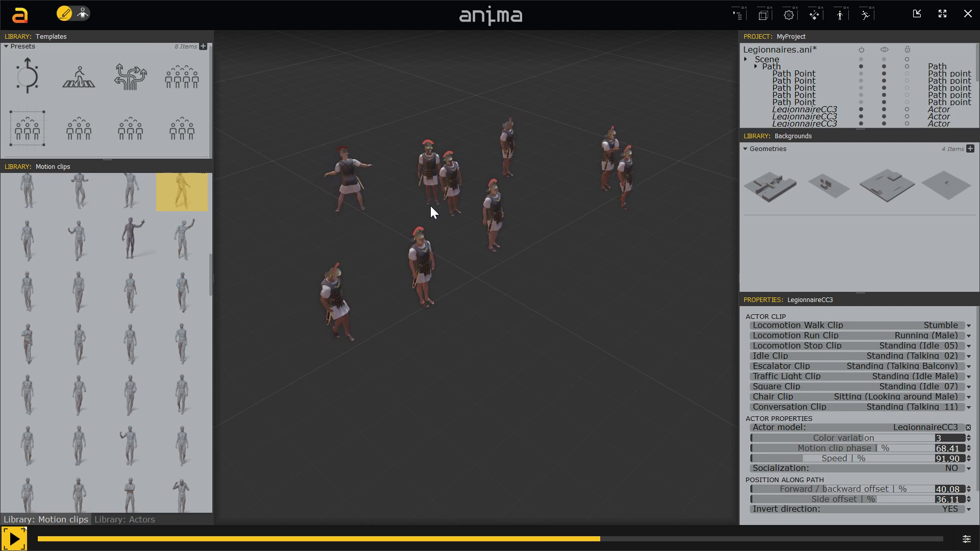
click(14, 538)
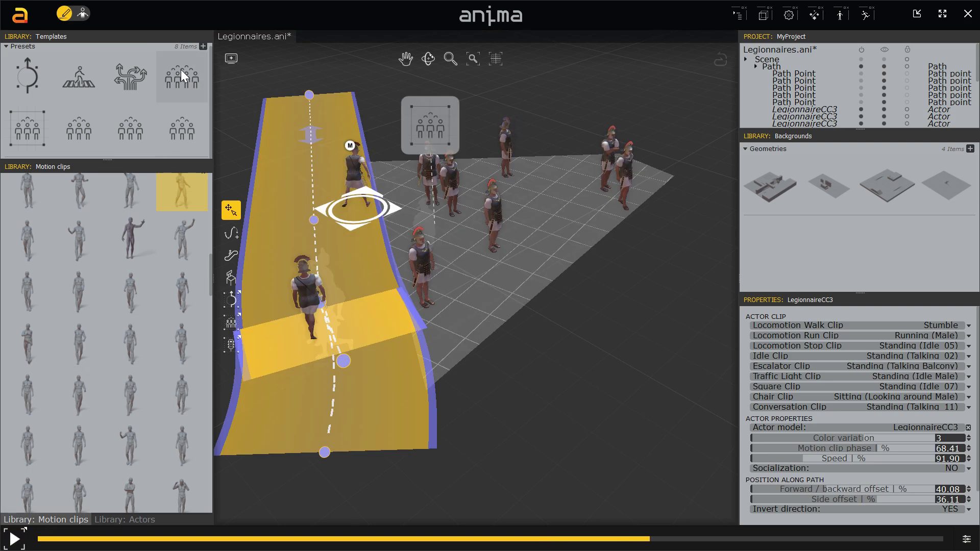